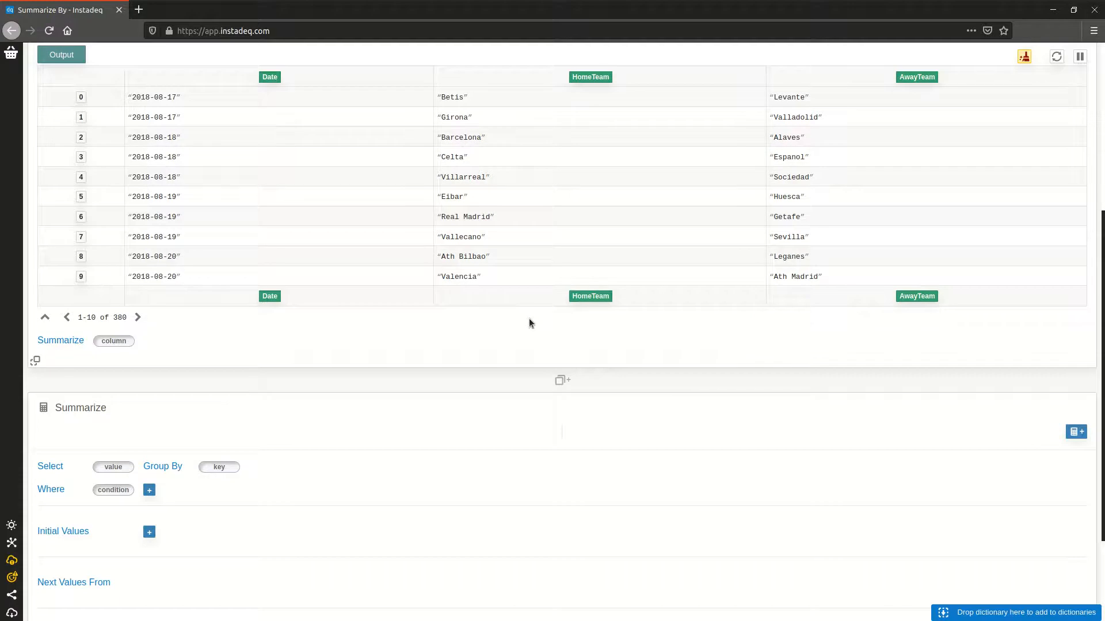
# Step: Add the Date, HomeTeam and AwayTeam columns to the Summarize card's Select values
pyautogui.scroll(-1, 566, 347)
pyautogui.scroll(1, 514, 178)
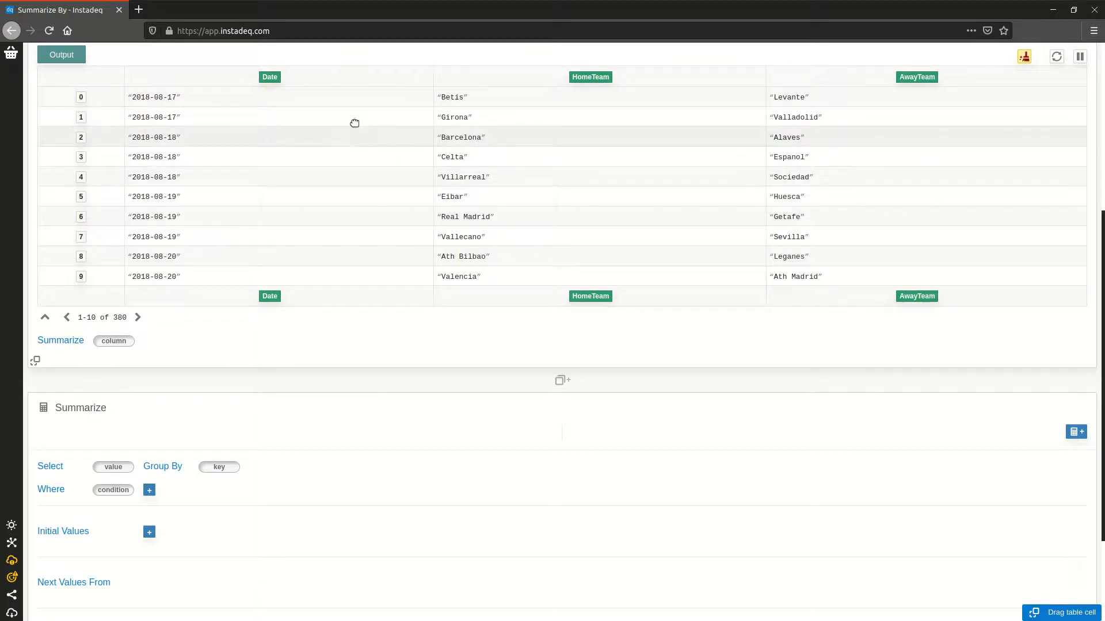
pyautogui.moveTo(270, 295); pyautogui.dragTo(114, 468)
pyautogui.moveTo(578, 298); pyautogui.dragTo(160, 477)
pyautogui.moveTo(910, 303); pyautogui.dragTo(212, 494)
# Step: Add two initial values to the Summarize card and rename state 1 as Temp Current
pyautogui.scroll(-4, 441, 458)
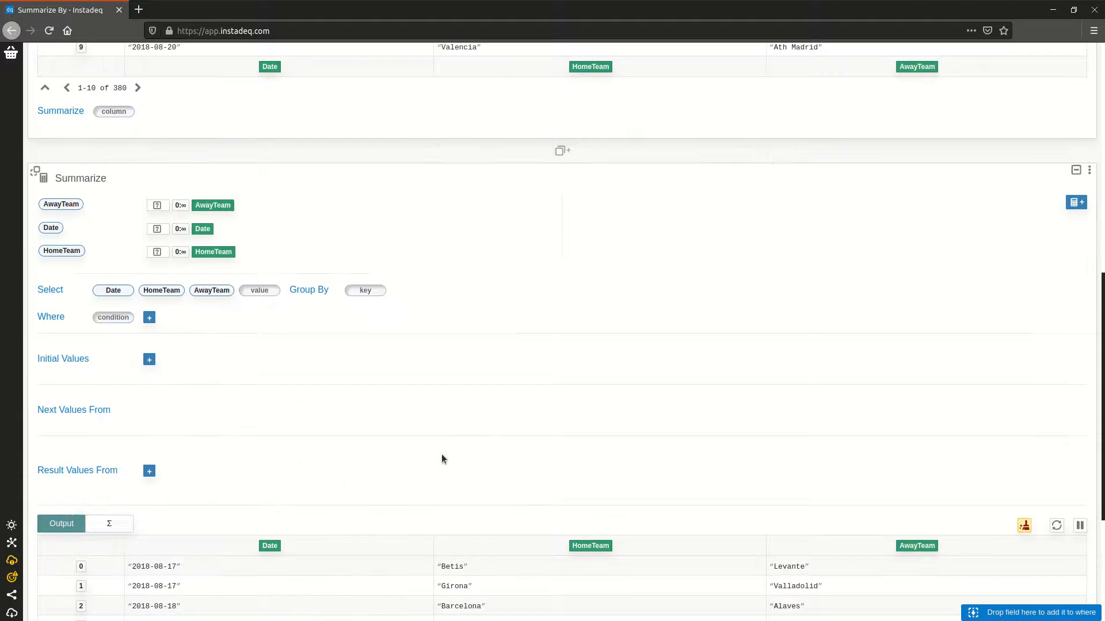
pyautogui.click(149, 360)
pyautogui.click(149, 360)
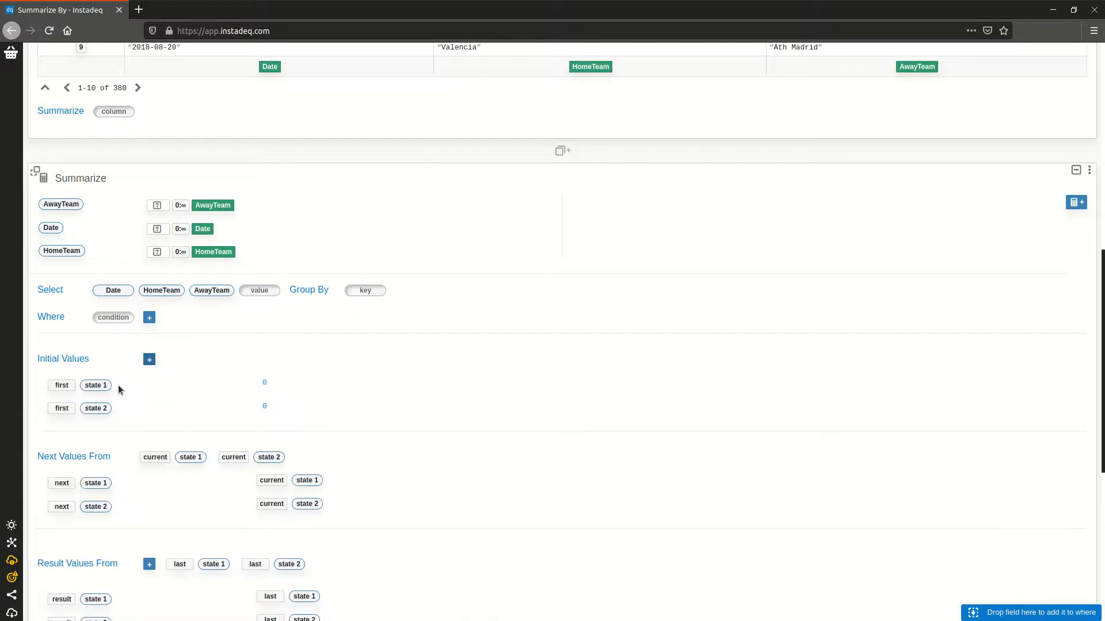
pyautogui.click(283, 400)
pyautogui.click(283, 396)
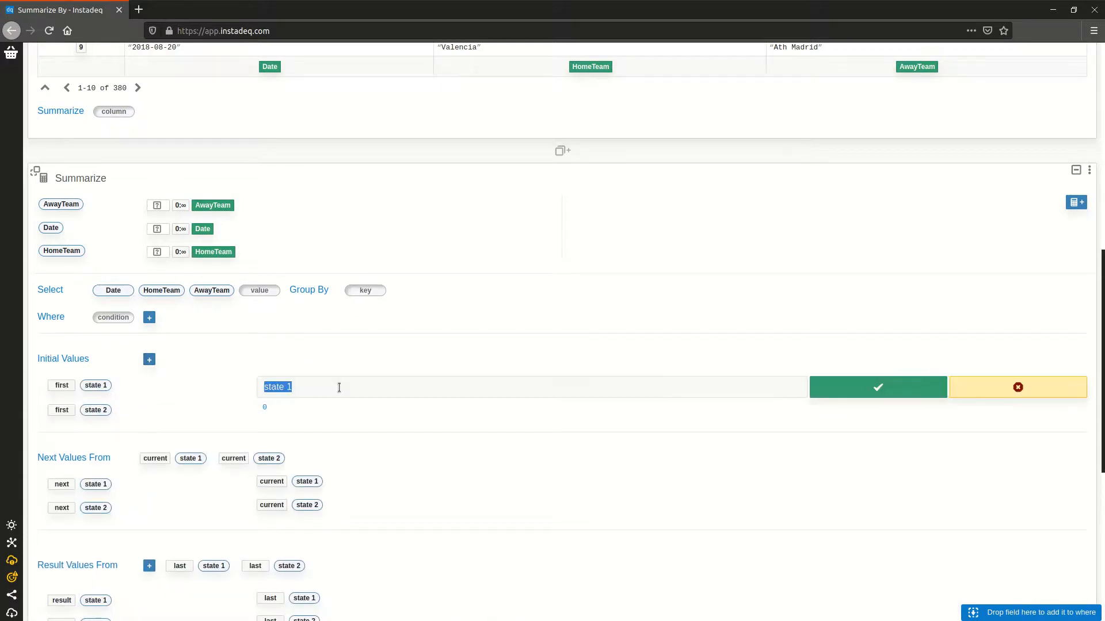
pyautogui.write('Temp C')
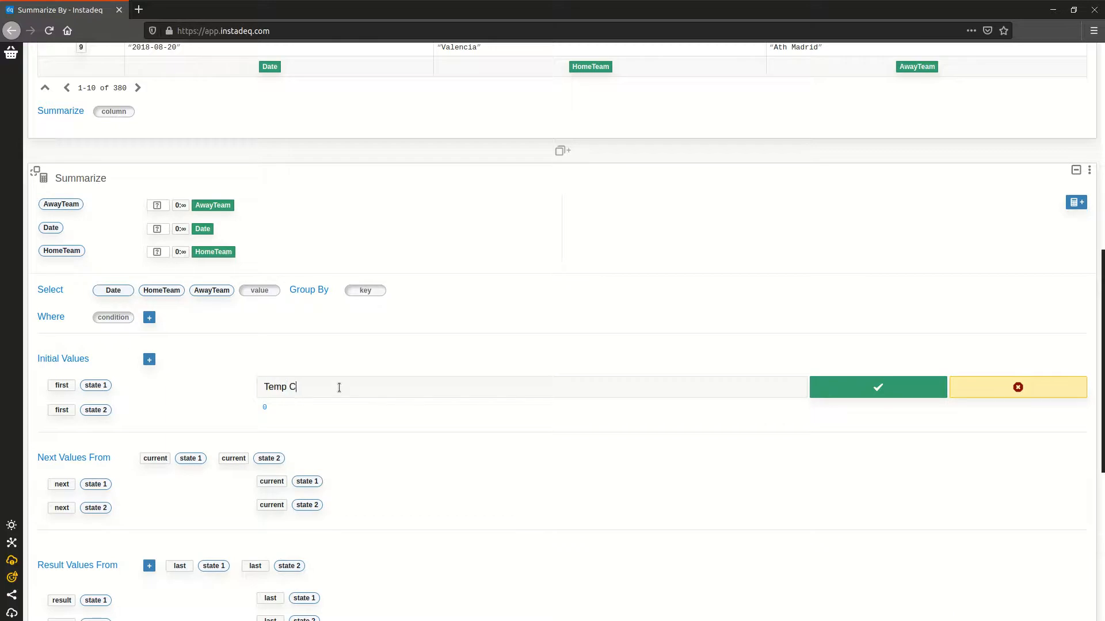
pyautogui.write('urrent')
pyautogui.press('Return')
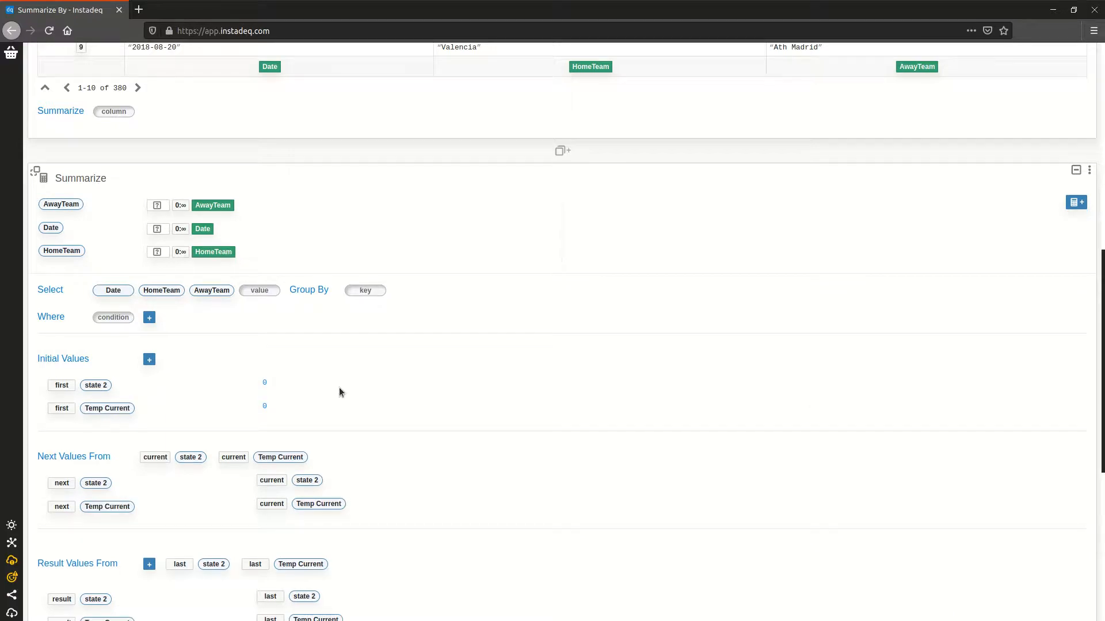
# Step: Rename the state 2 initial value as Prev Date
pyautogui.click(95, 384)
pyautogui.click(271, 381)
pyautogui.hotkey('ctrl', 'a')
pyautogui.write('Prev Date')
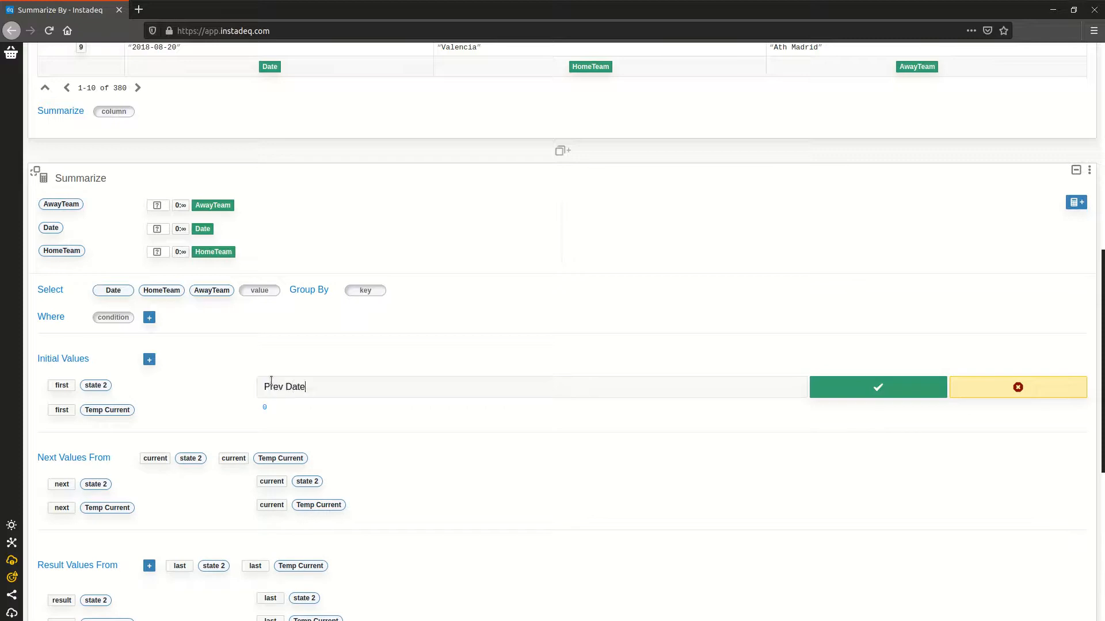
pyautogui.press('Return')
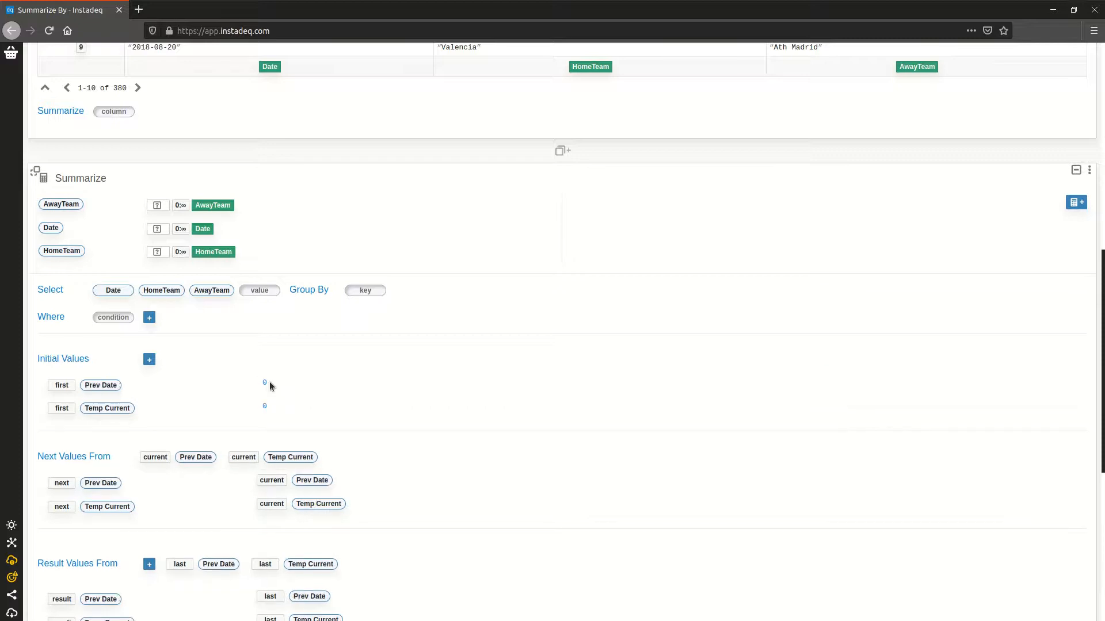
# Step: Set the initial values of both Prev Date and Temp Current to Not Set
pyautogui.click(267, 382)
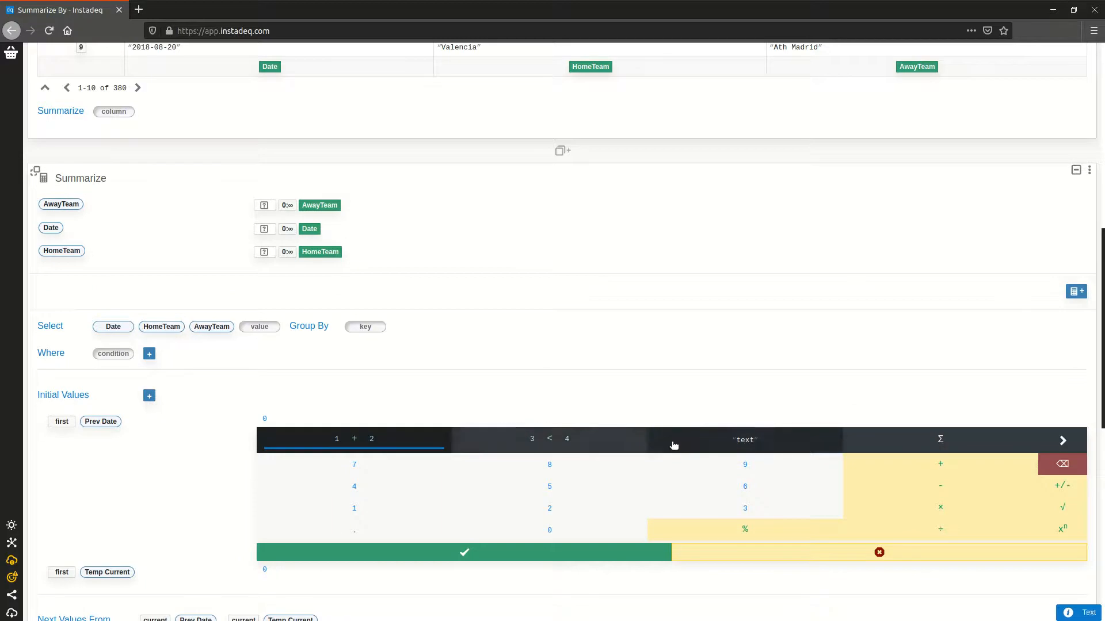
pyautogui.click(639, 440)
pyautogui.click(941, 465)
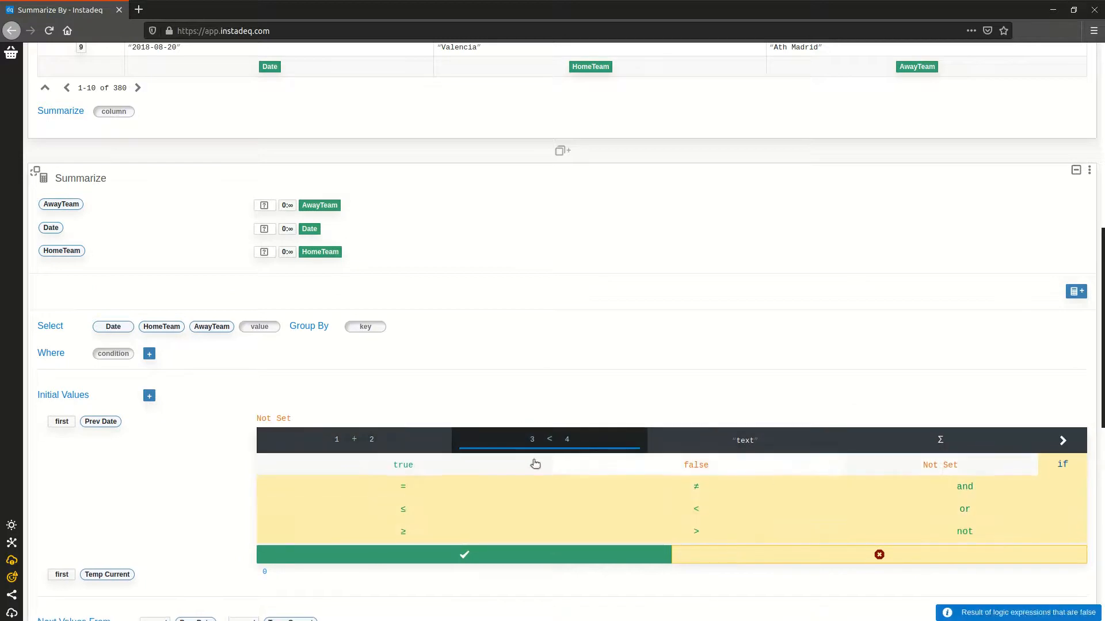
pyautogui.click(511, 558)
pyautogui.click(266, 407)
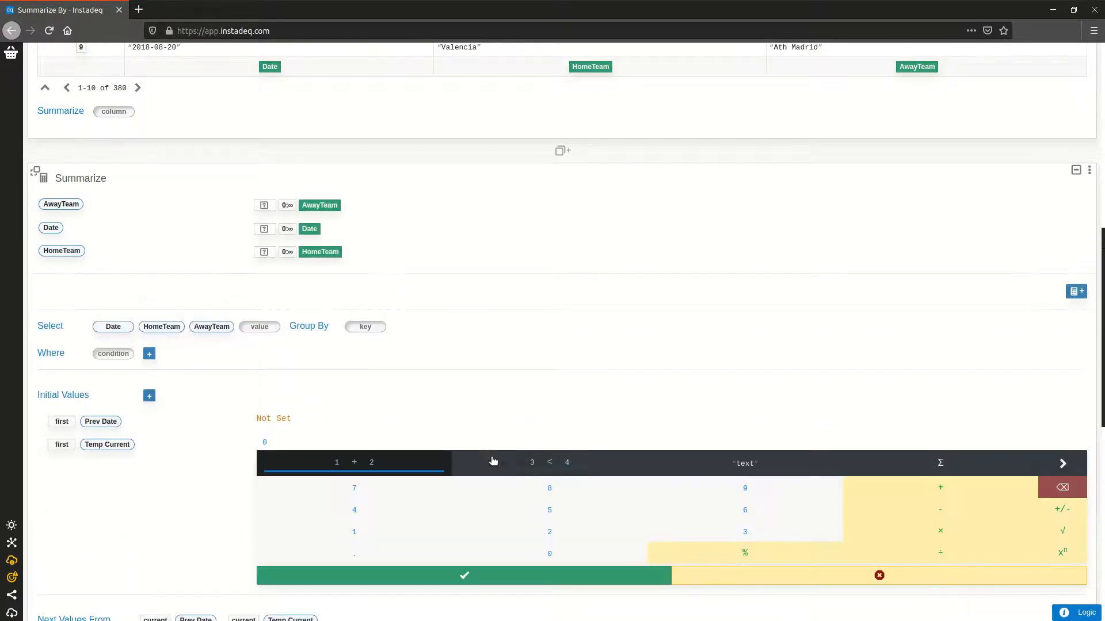
pyautogui.click(487, 462)
pyautogui.click(940, 487)
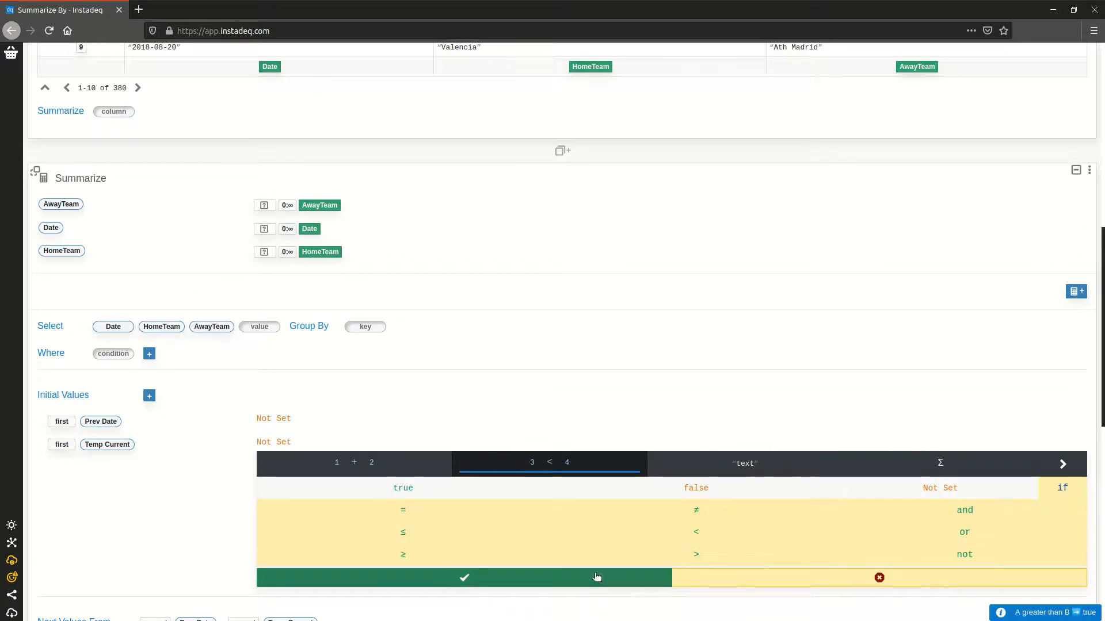
pyautogui.click(489, 577)
# Step: Set the next value of Temp Current to Date and the next value of Prev Date to the current Temp Current
pyautogui.scroll(-1, 521, 398)
pyautogui.scroll(-1, 518, 396)
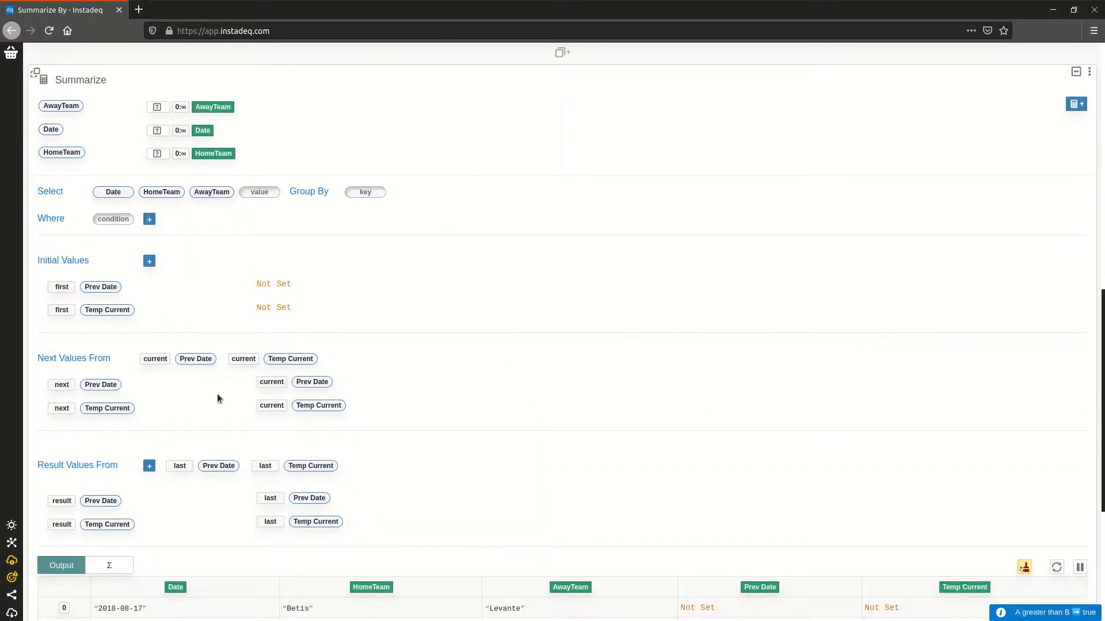
pyautogui.moveTo(113, 192); pyautogui.dragTo(321, 411)
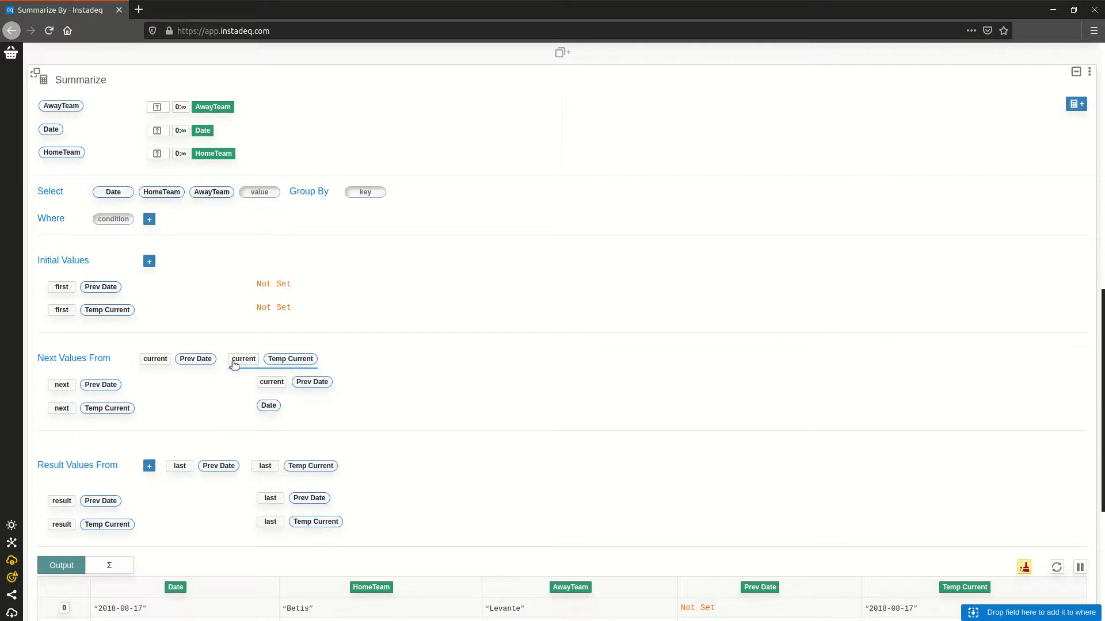
pyautogui.moveTo(285, 363); pyautogui.dragTo(318, 382)
pyautogui.scroll(-3, 446, 359)
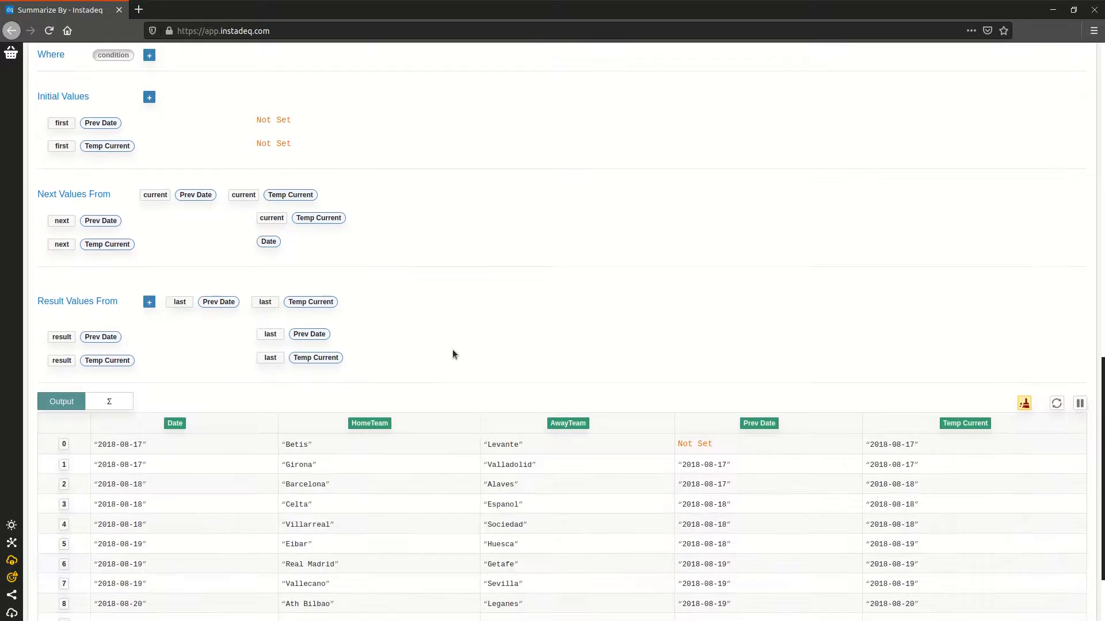
pyautogui.scroll(-1, 645, 329)
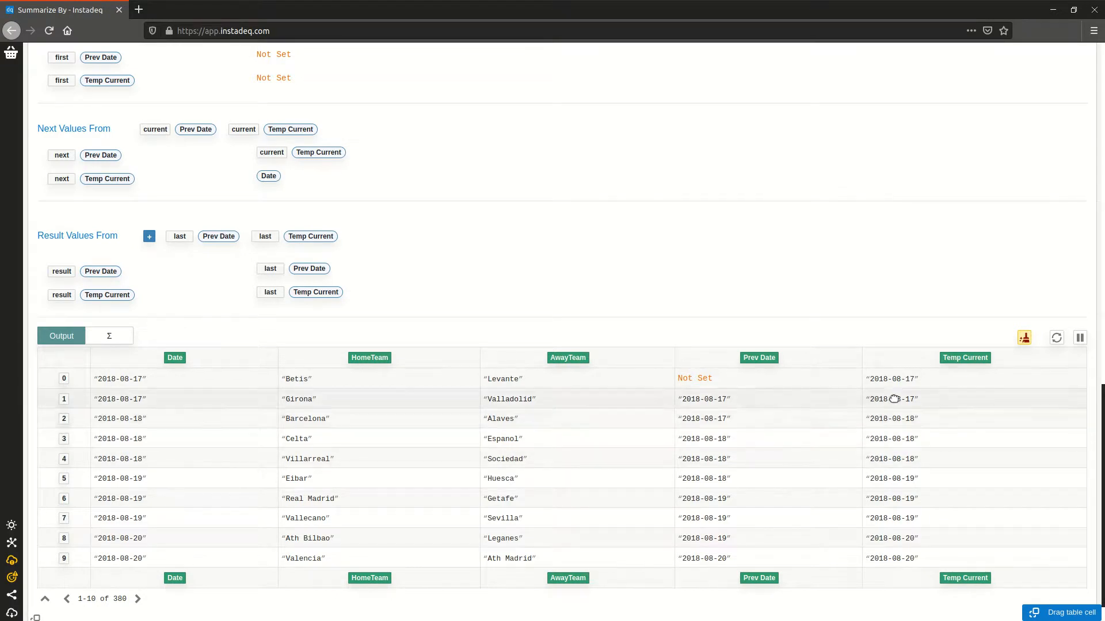
# Step: Insert a Group By card and, below it, a Chart card above the existing Summarize card
pyautogui.scroll(3, 589, 235)
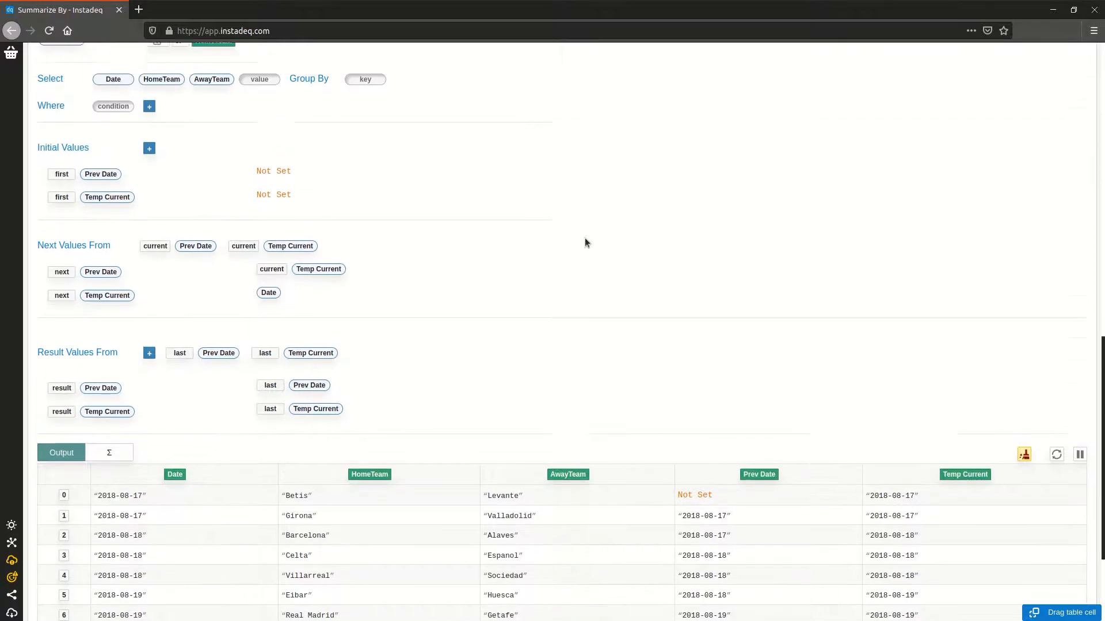
pyautogui.scroll(3, 582, 248)
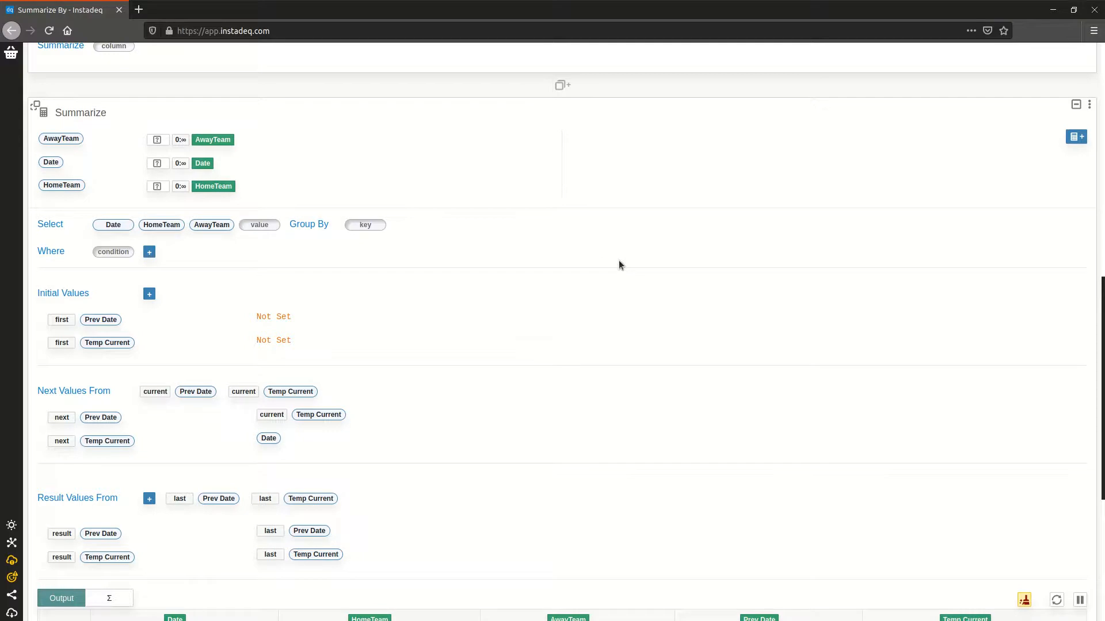
pyautogui.scroll(-1, 619, 264)
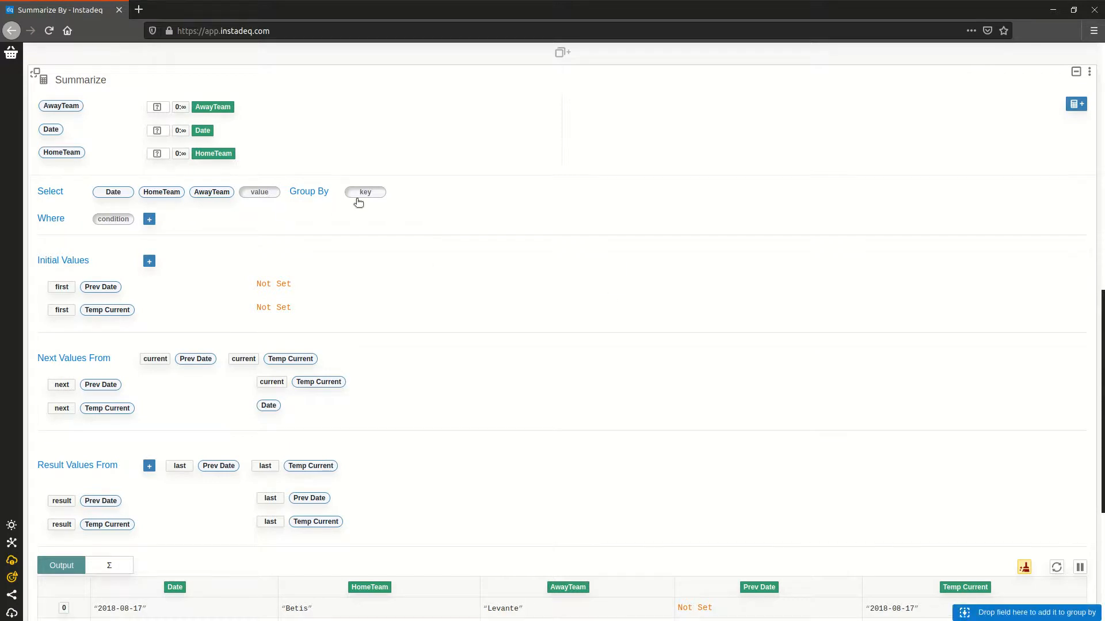
pyautogui.scroll(2, 565, 178)
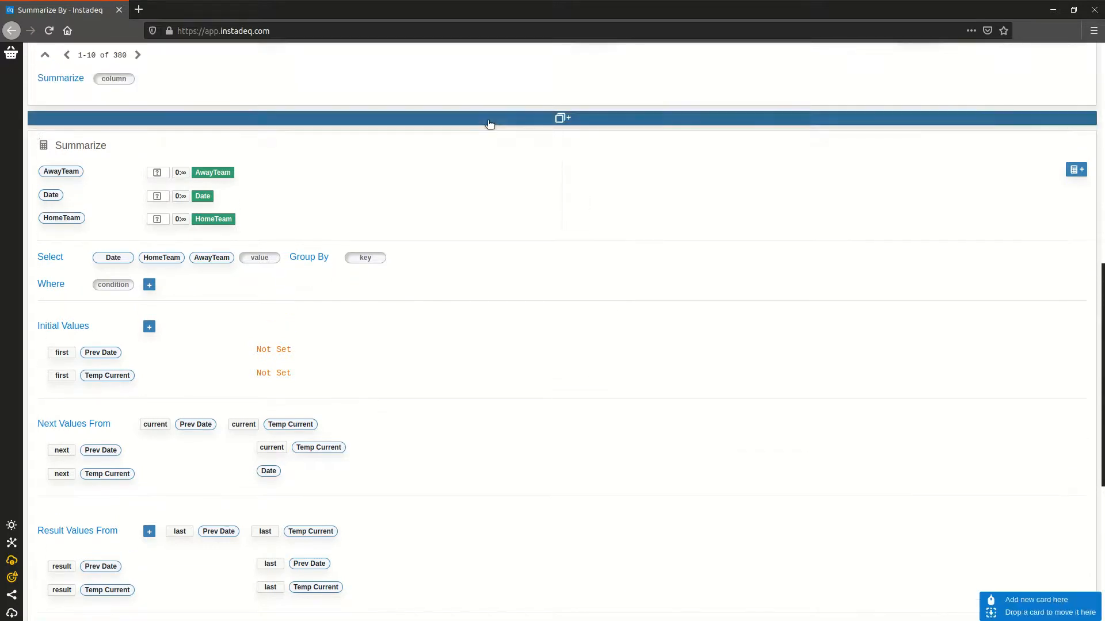
pyautogui.click(489, 124)
pyautogui.click(872, 291)
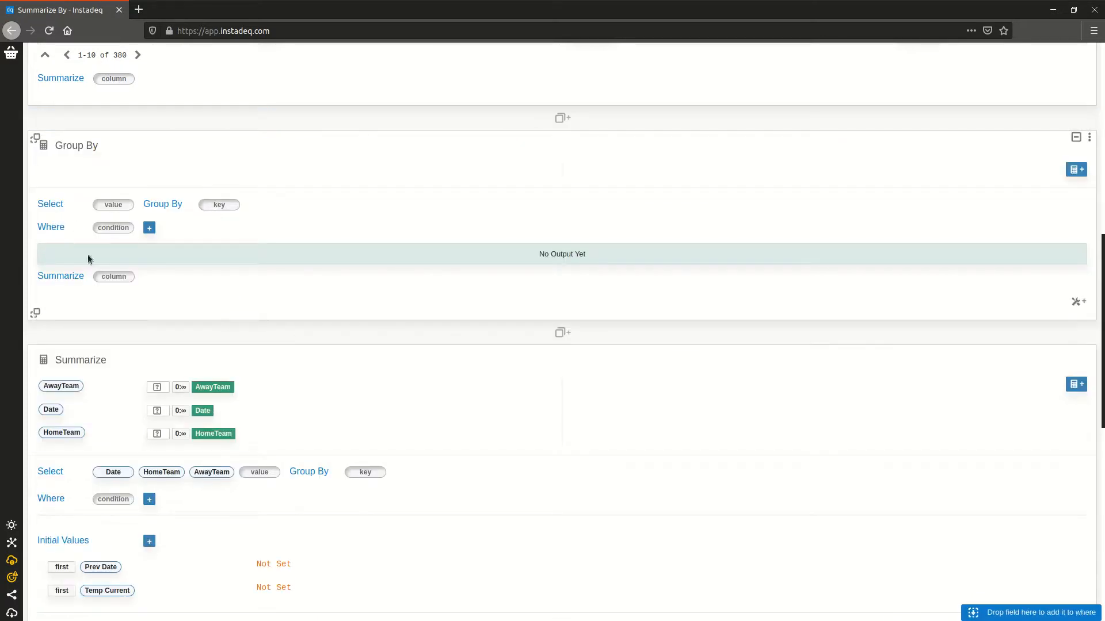
pyautogui.click(385, 334)
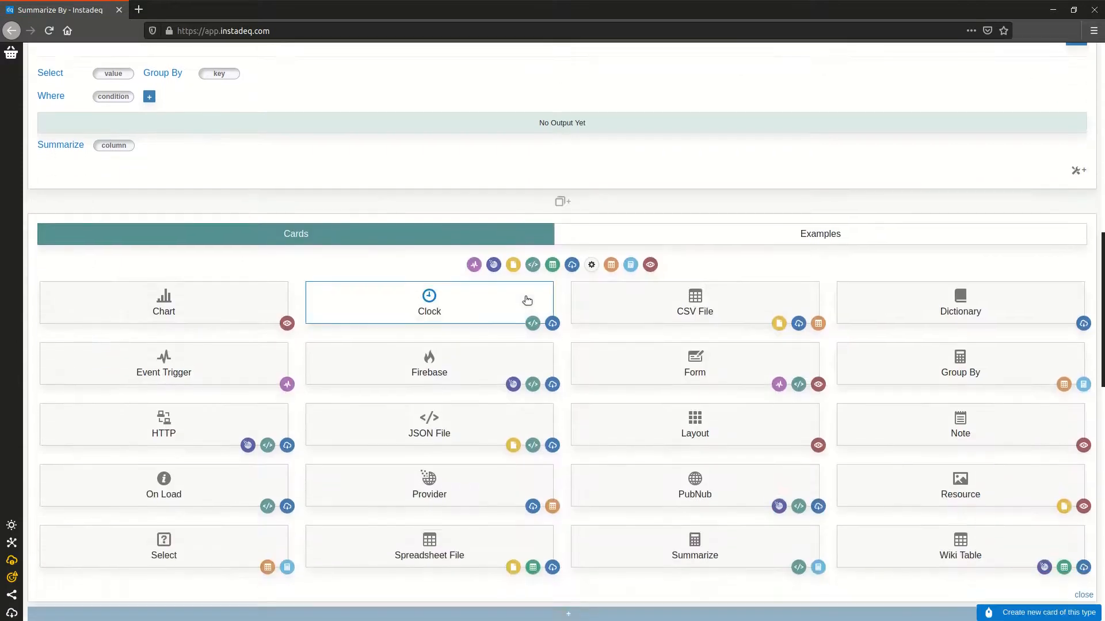
pyautogui.click(254, 311)
pyautogui.scroll(1, 86, 196)
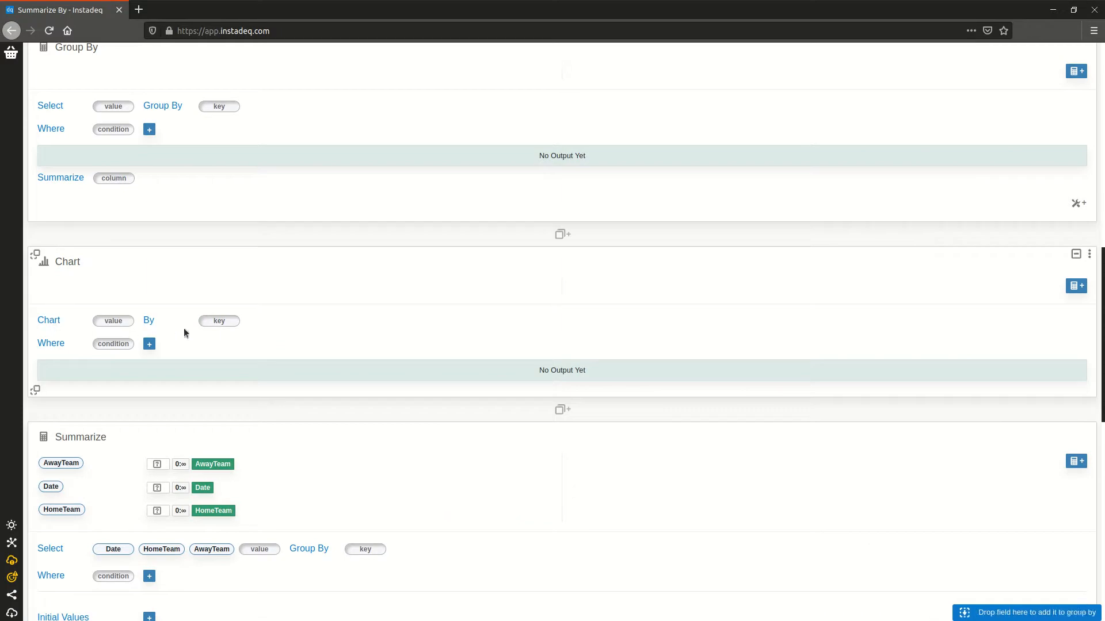
# Step: Collapse the new Chart and Group By cards
pyautogui.click(1076, 253)
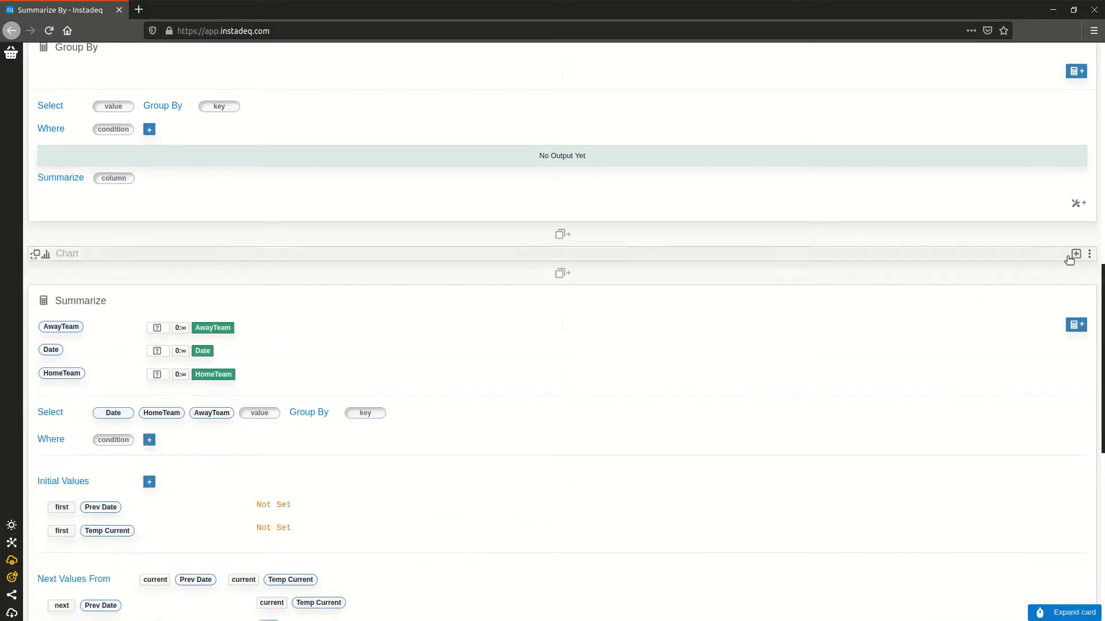
pyautogui.scroll(2, 1056, 209)
pyautogui.click(1076, 104)
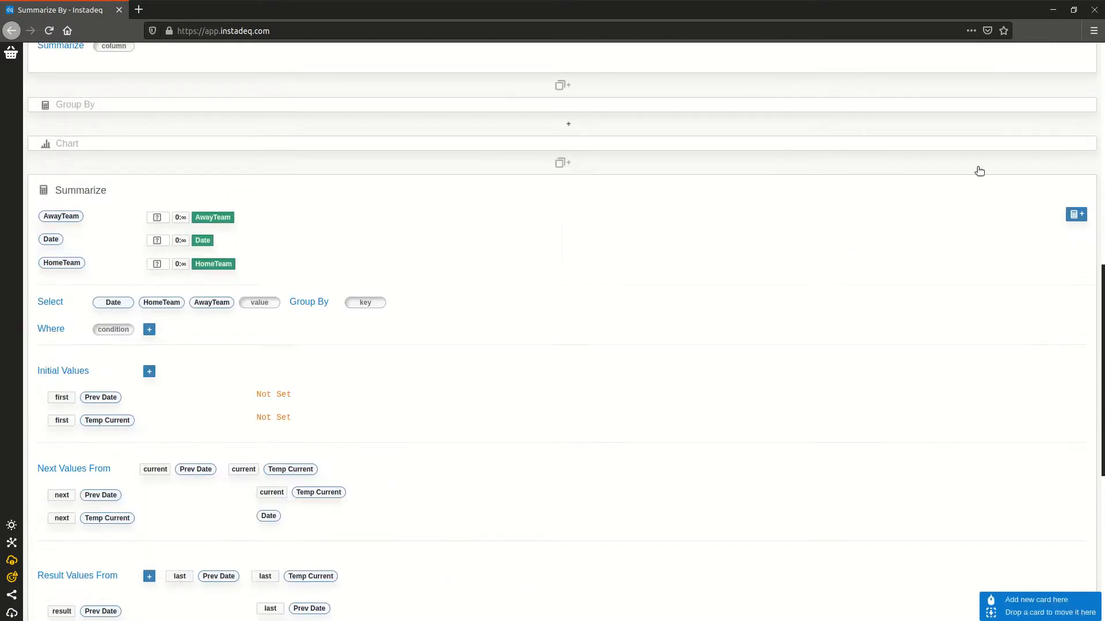
pyautogui.scroll(-2, 507, 325)
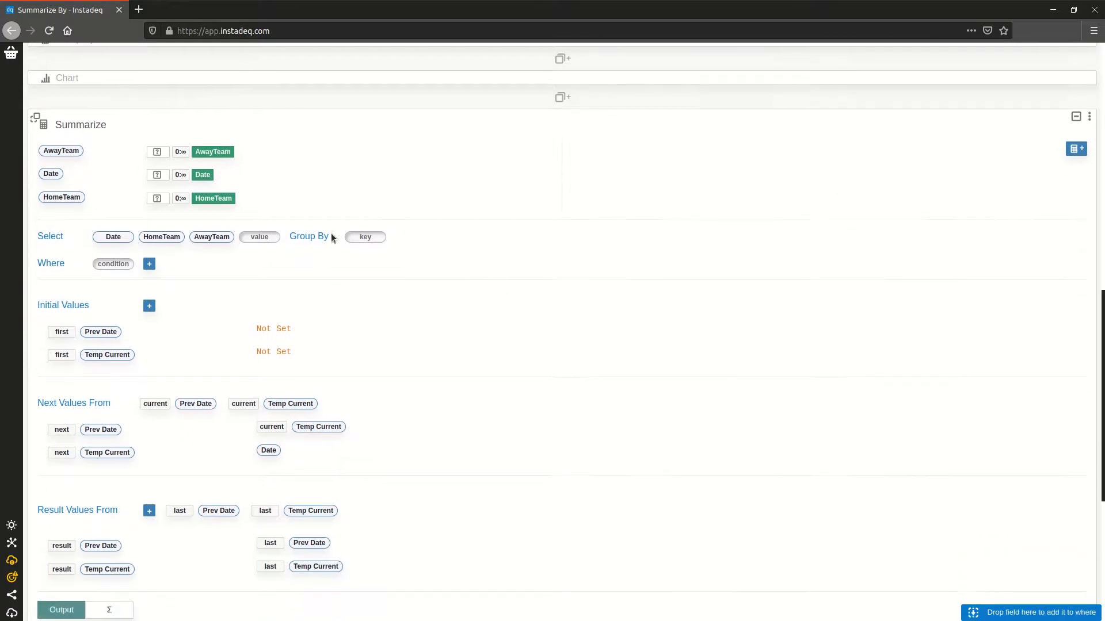
pyautogui.scroll(-2, 461, 251)
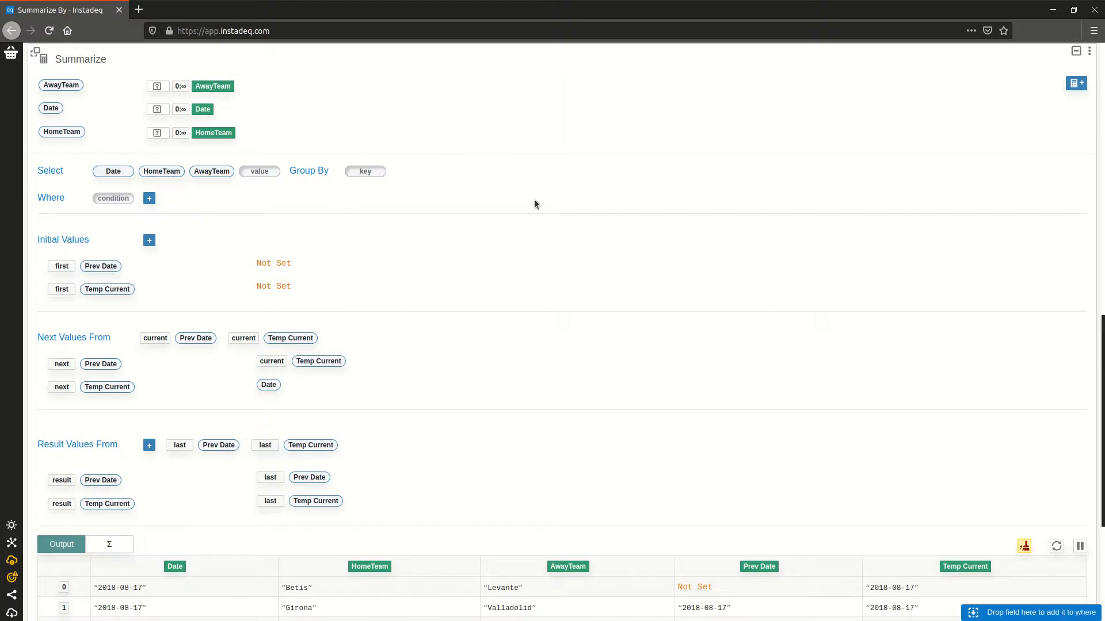
pyautogui.scroll(1, 526, 202)
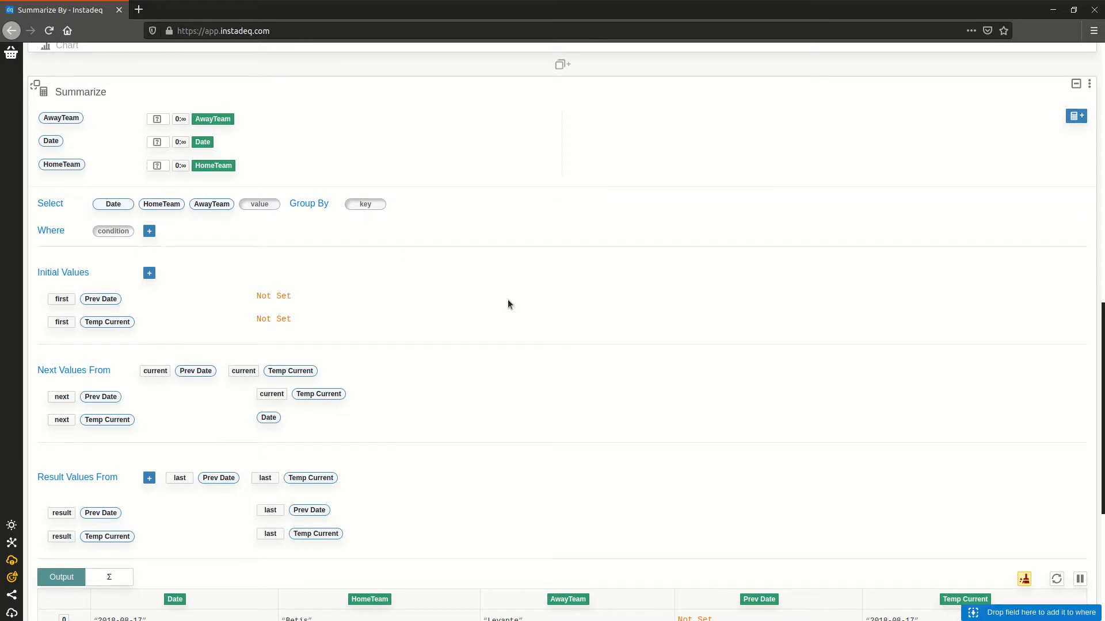
pyautogui.scroll(-2, 497, 281)
pyautogui.scroll(1, 504, 243)
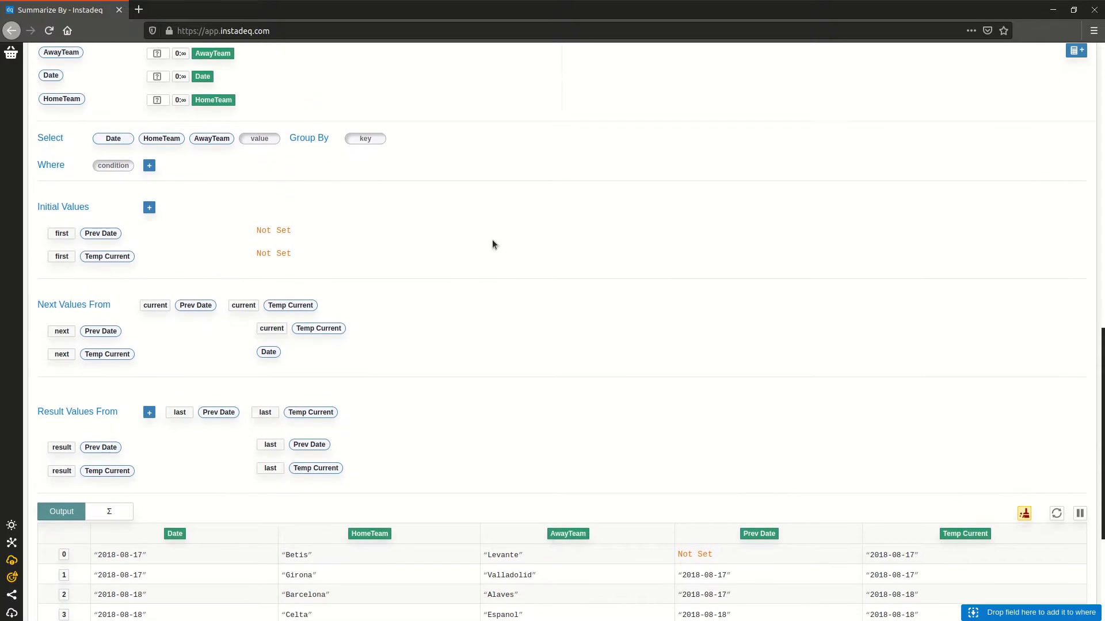
pyautogui.scroll(-1, 485, 267)
pyautogui.scroll(-2, 499, 270)
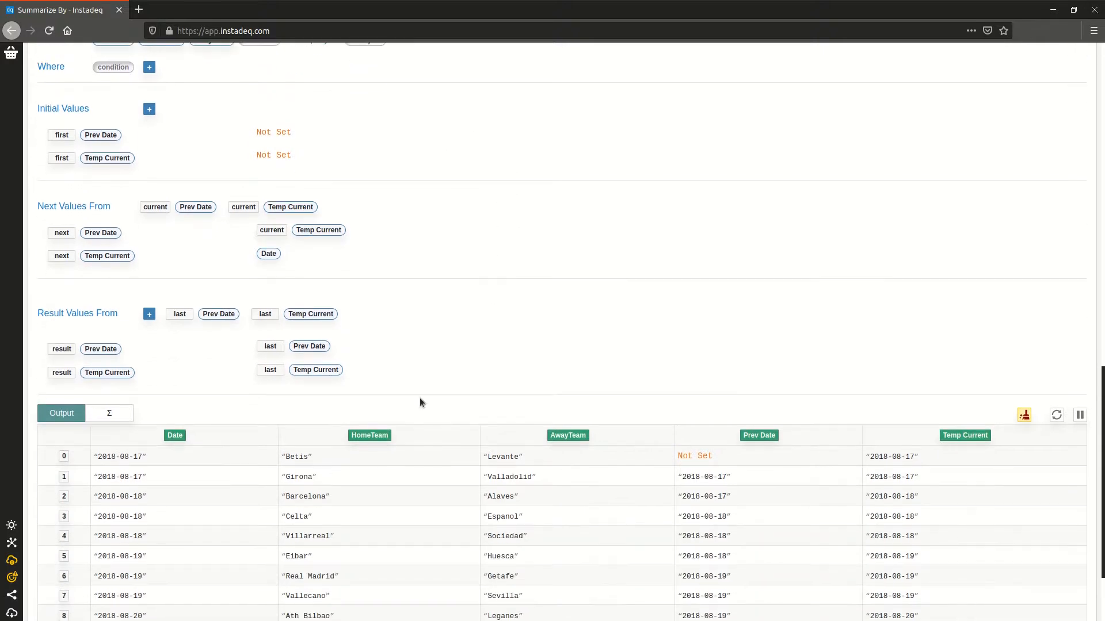
# Step: Group the Summarize card's selection by HomeTeam
pyautogui.scroll(4, 423, 251)
pyautogui.moveTo(170, 173); pyautogui.dragTo(368, 175)
pyautogui.scroll(-5, 428, 183)
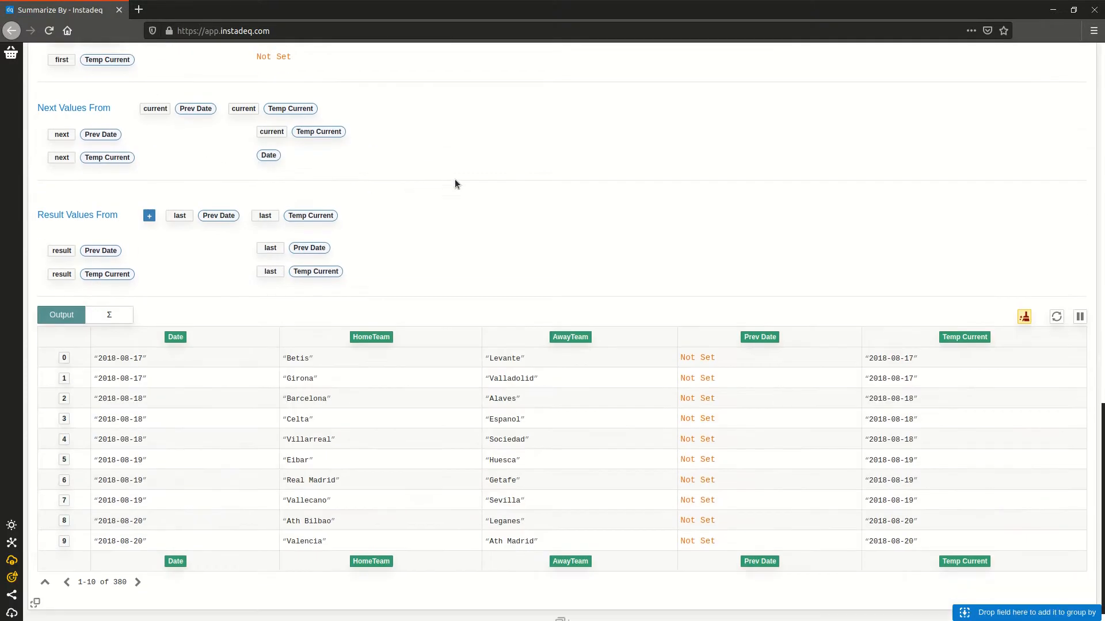
# Step: Sort the Summarize output table in ascending order by HomeTeam and by Date
pyautogui.click(471, 337)
pyautogui.click(270, 342)
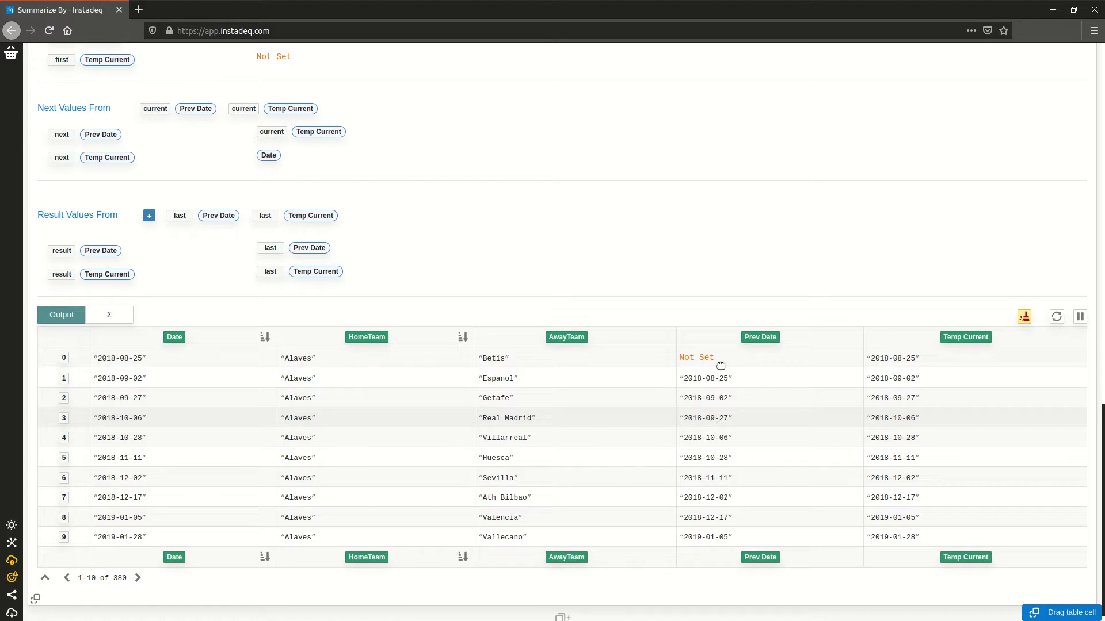
pyautogui.scroll(-1, 696, 300)
pyautogui.scroll(-1, 696, 301)
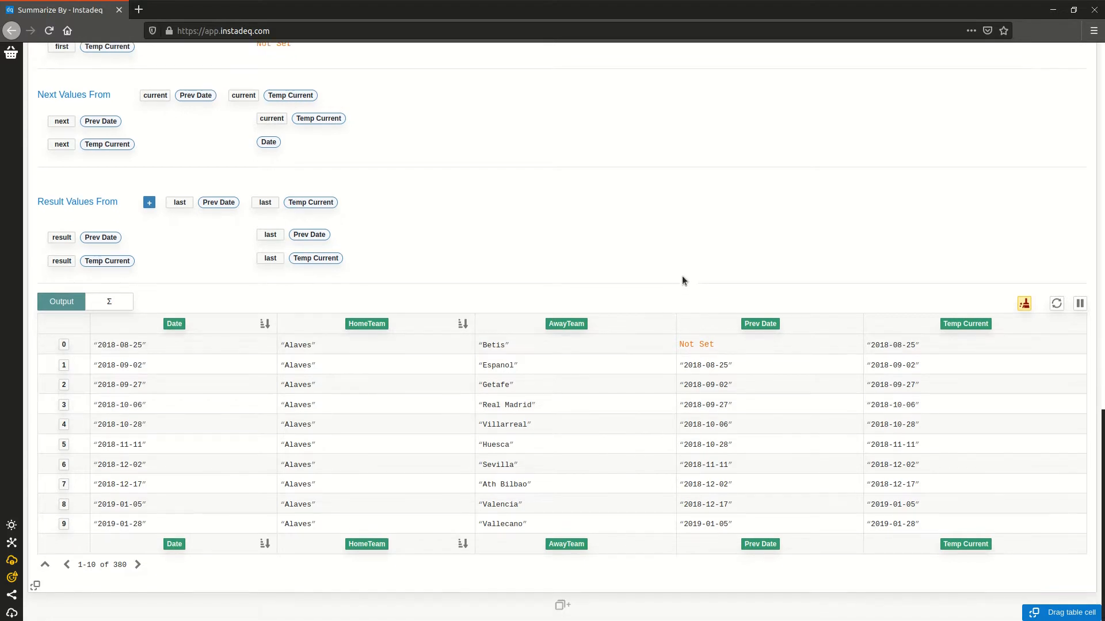
pyautogui.scroll(3, 570, 205)
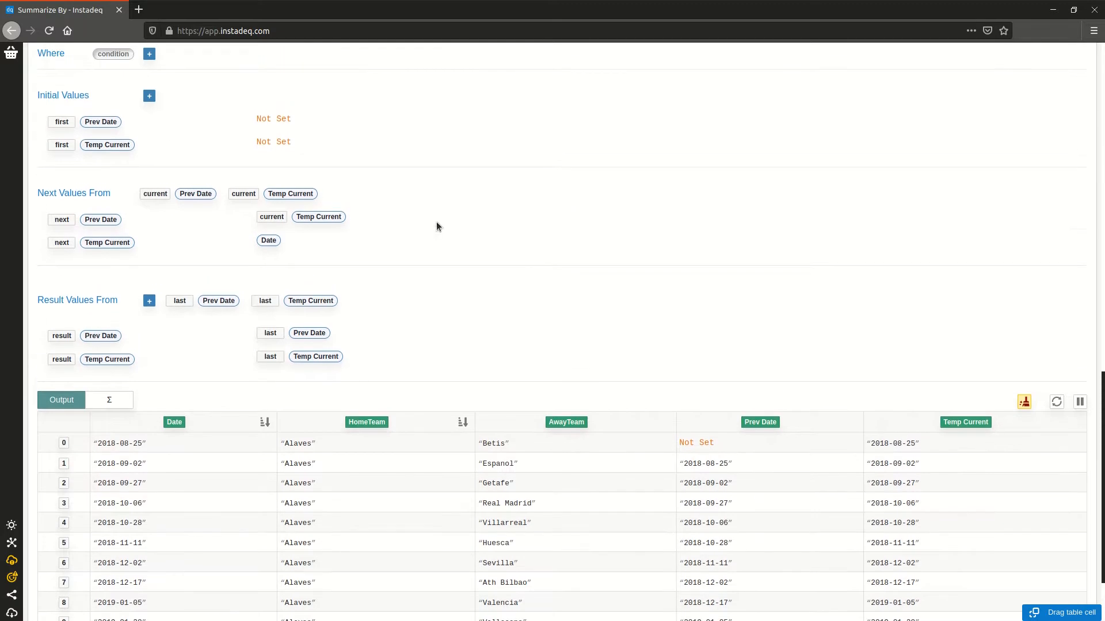
pyautogui.scroll(1, 436, 226)
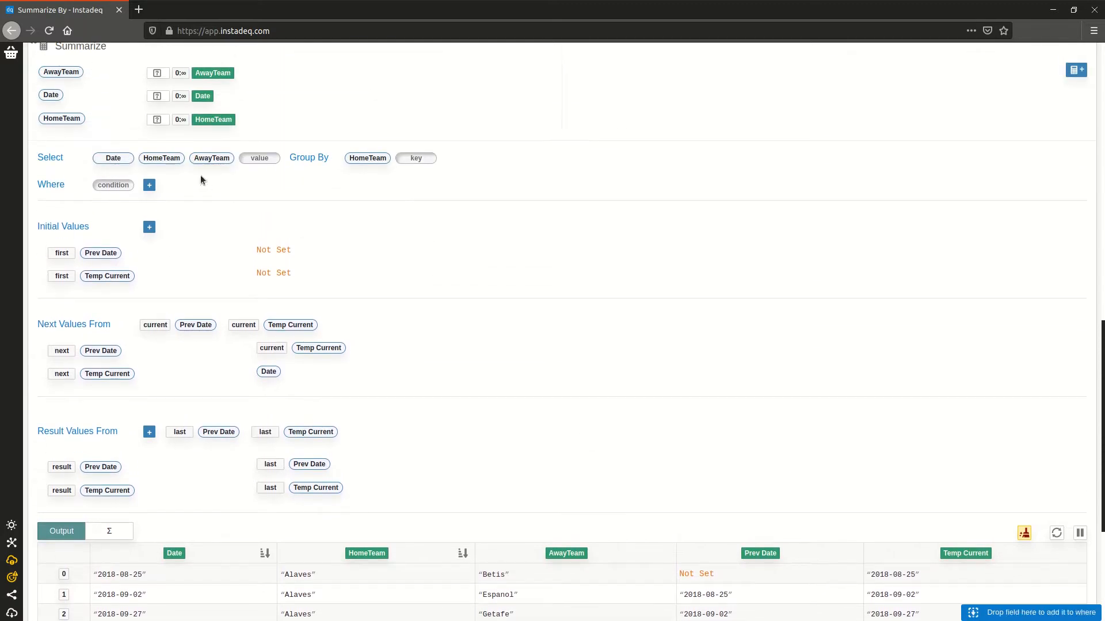
# Step: Add AwayTeam as a second Group By key in the Summarize card, after HomeTeam
pyautogui.moveTo(205, 158); pyautogui.dragTo(415, 162)
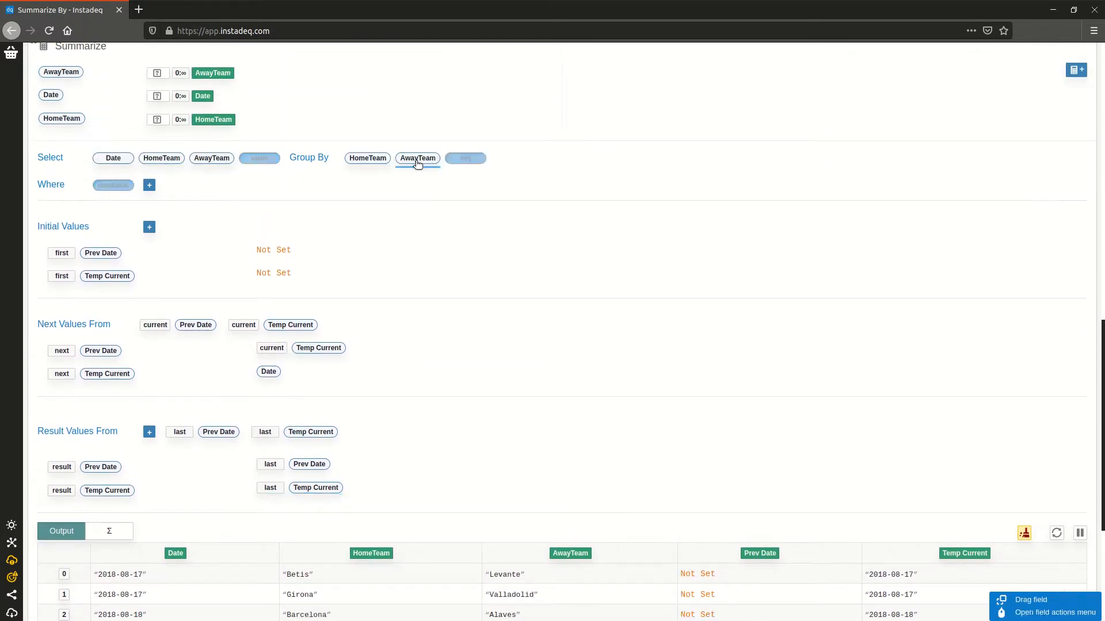
# Step: Examine the Prev Date column over the first pages of the Summarize output and return to its first page
pyautogui.scroll(-4, 562, 140)
pyautogui.scroll(-3, 709, 252)
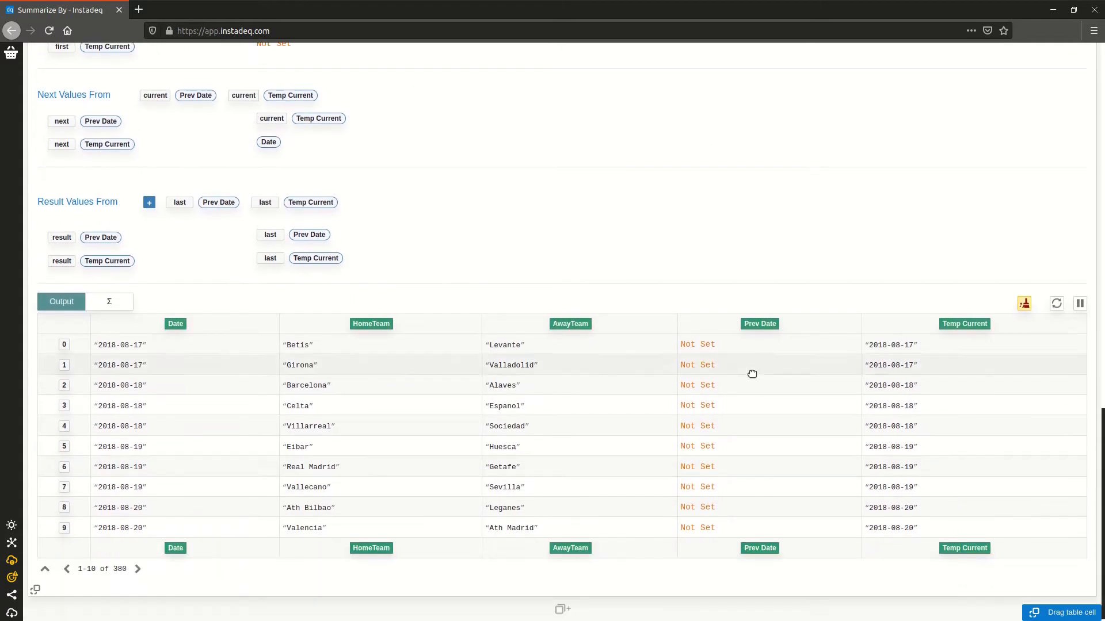
pyautogui.click(137, 566)
pyautogui.click(137, 565)
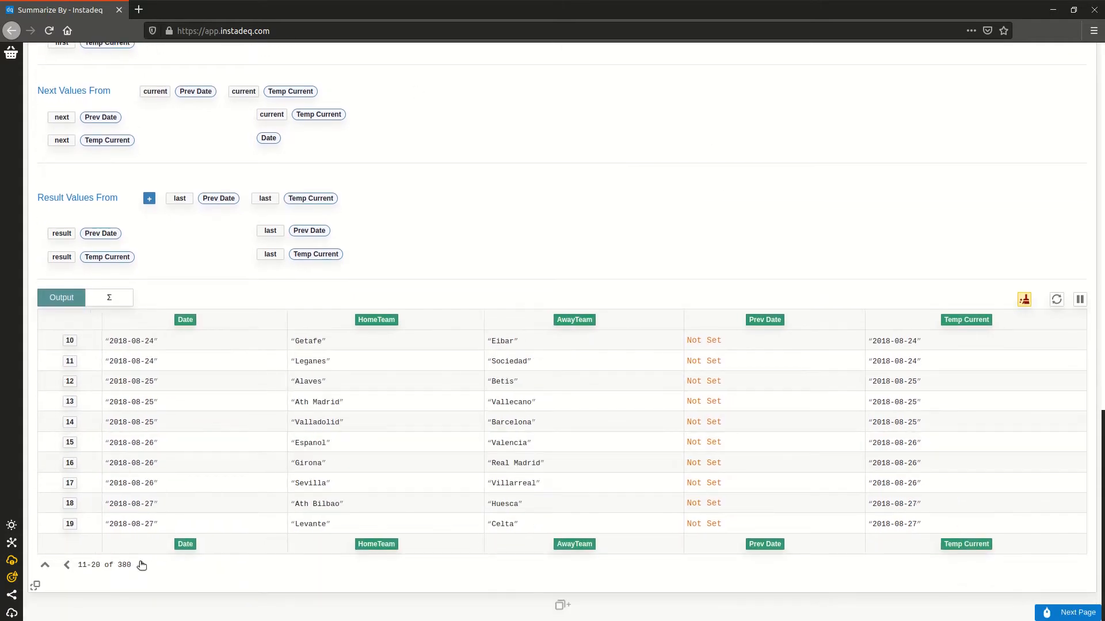
pyautogui.click(138, 566)
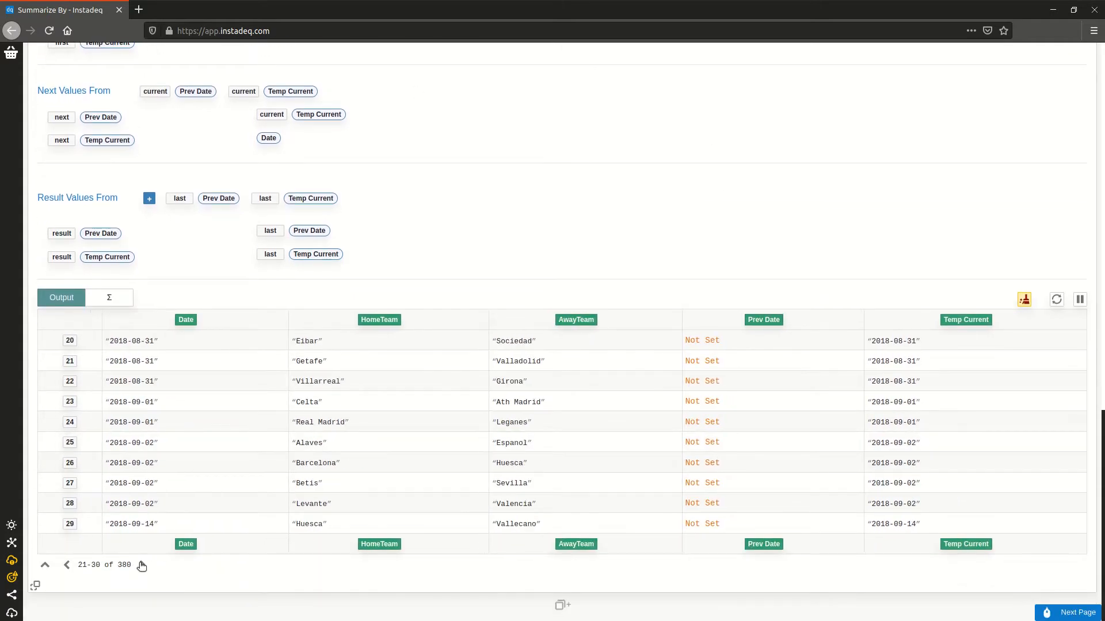
pyautogui.click(66, 565)
pyautogui.click(66, 565)
pyautogui.click(66, 565)
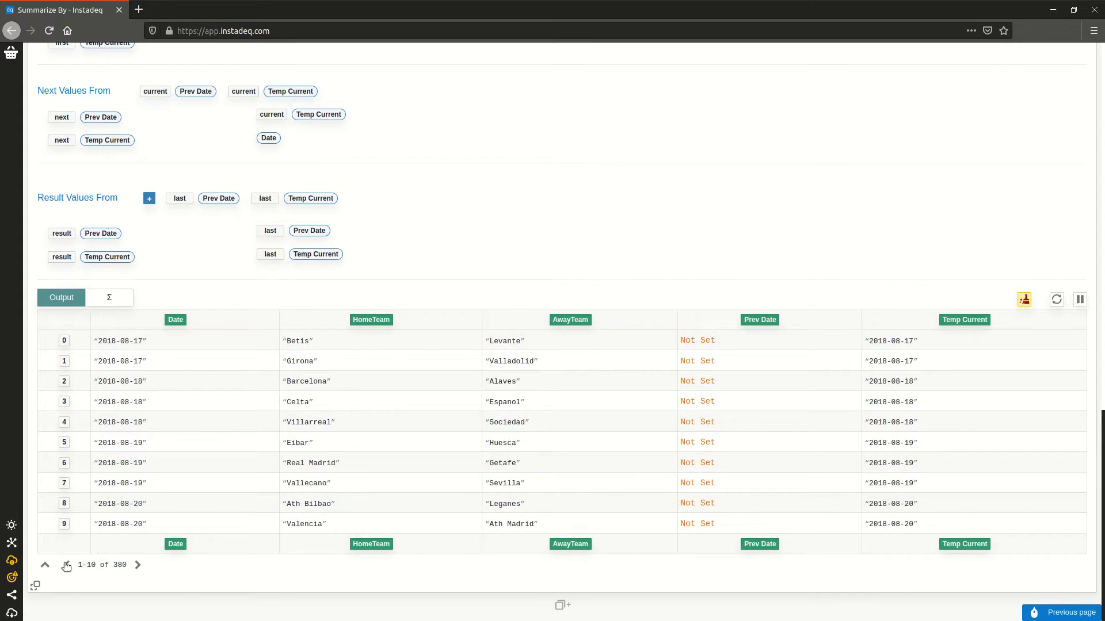
pyautogui.scroll(6, 604, 282)
pyautogui.scroll(1, 604, 282)
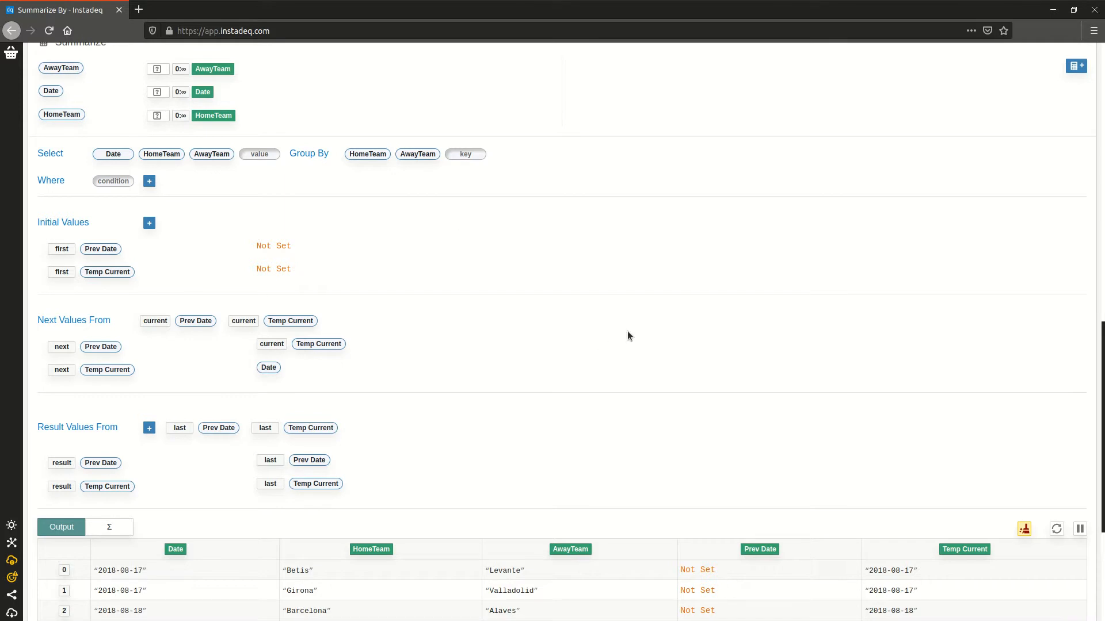
pyautogui.scroll(-7, 624, 333)
pyautogui.scroll(6, 647, 199)
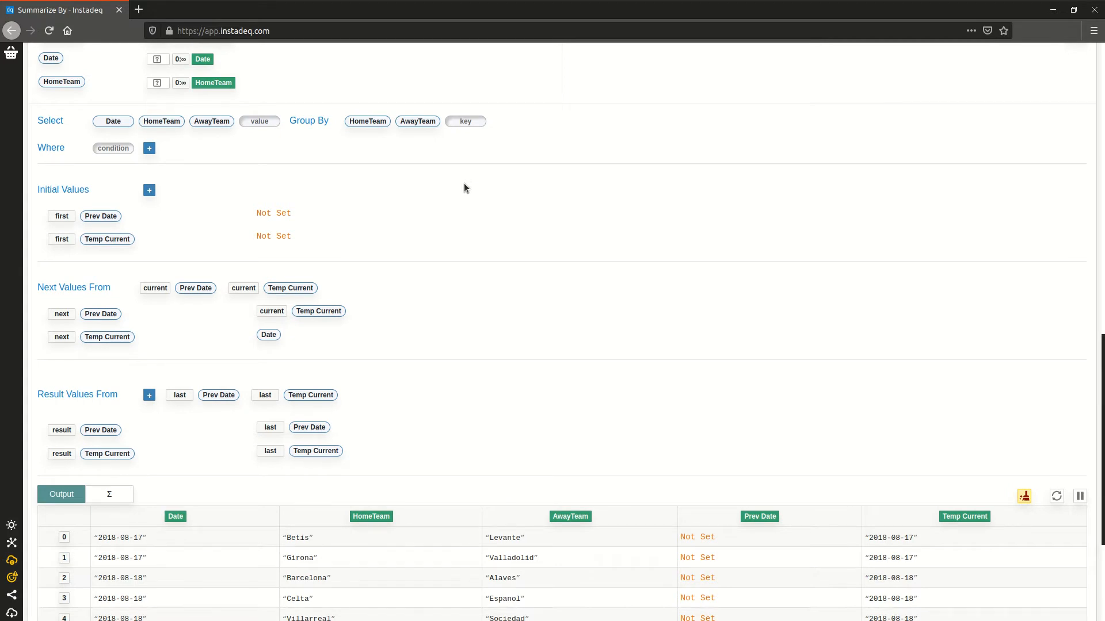
pyautogui.scroll(2, 543, 257)
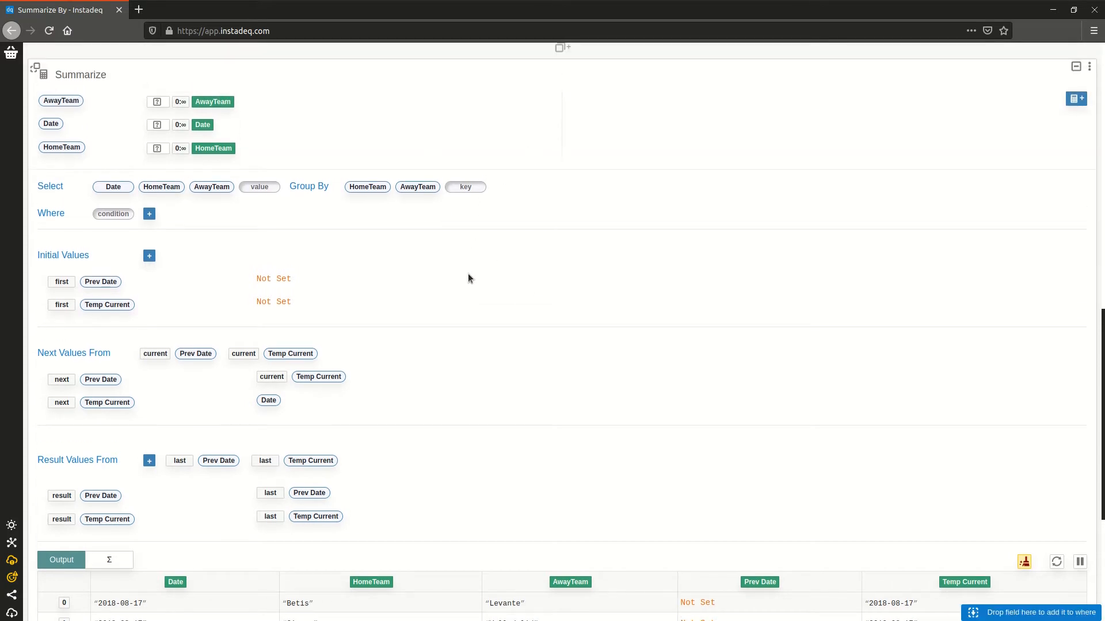
pyautogui.scroll(-1, 508, 294)
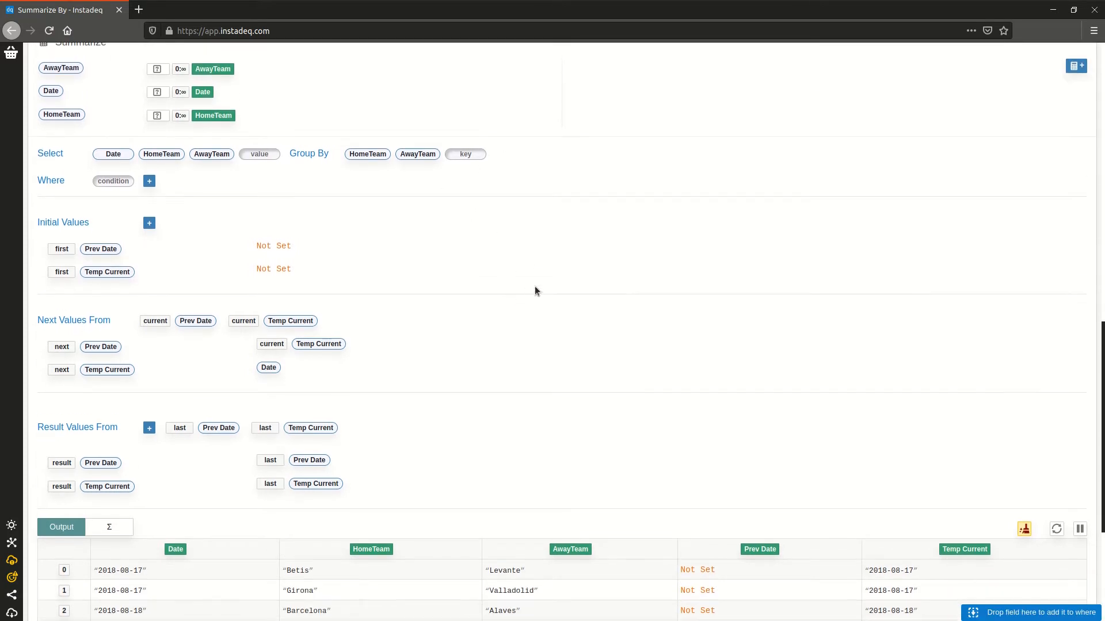
pyautogui.scroll(2, 555, 312)
pyautogui.scroll(-1, 562, 333)
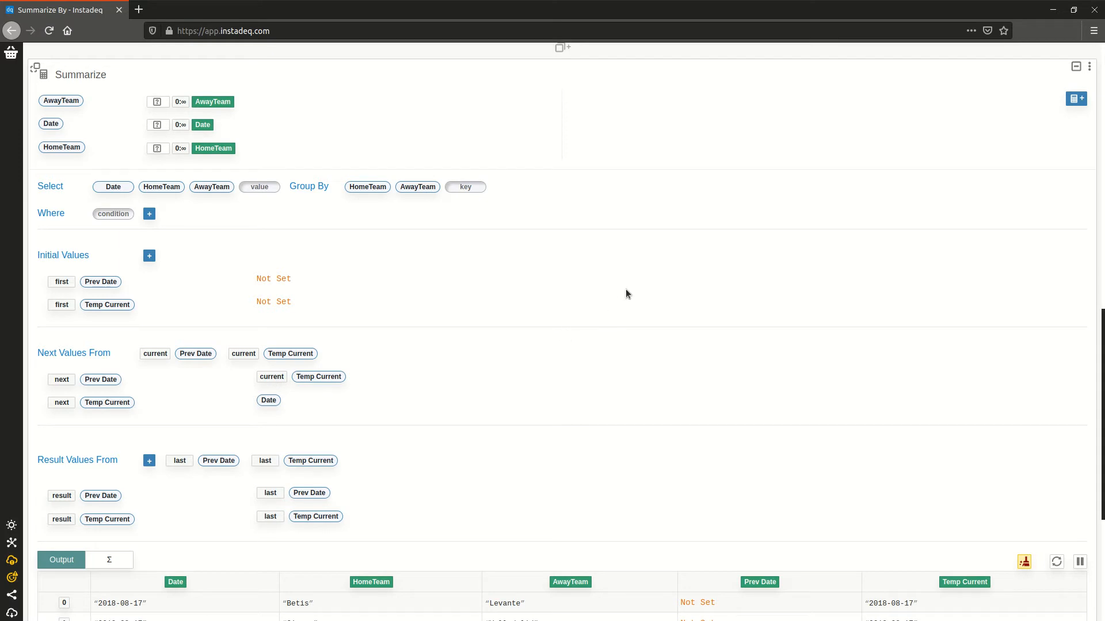
pyautogui.scroll(-2, 625, 294)
pyautogui.scroll(2, 626, 294)
pyautogui.scroll(-2, 629, 298)
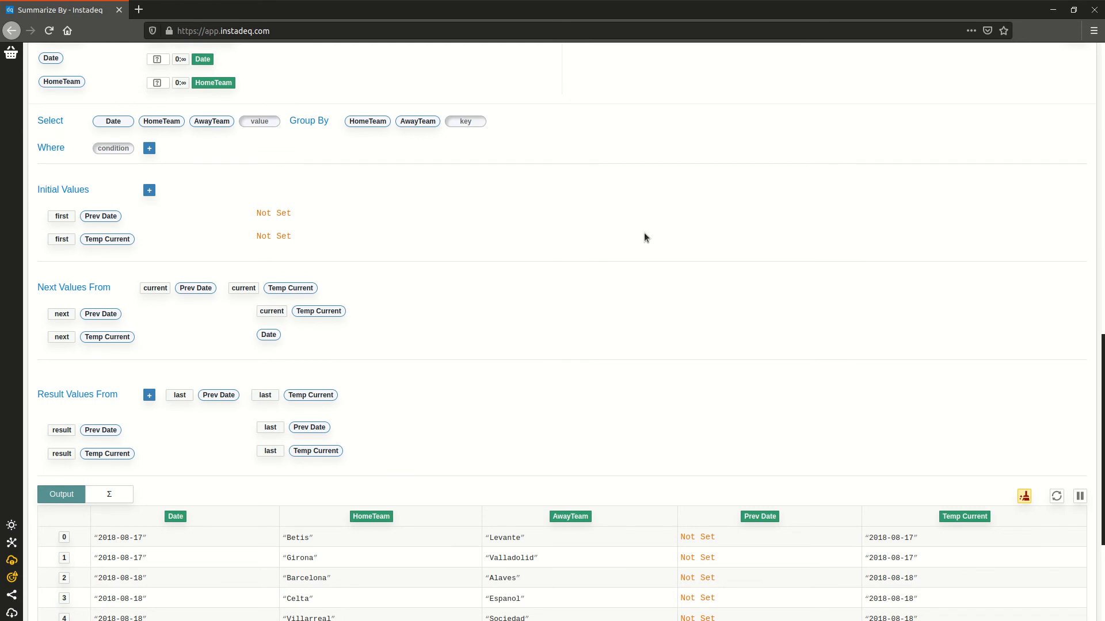
pyautogui.scroll(2, 643, 237)
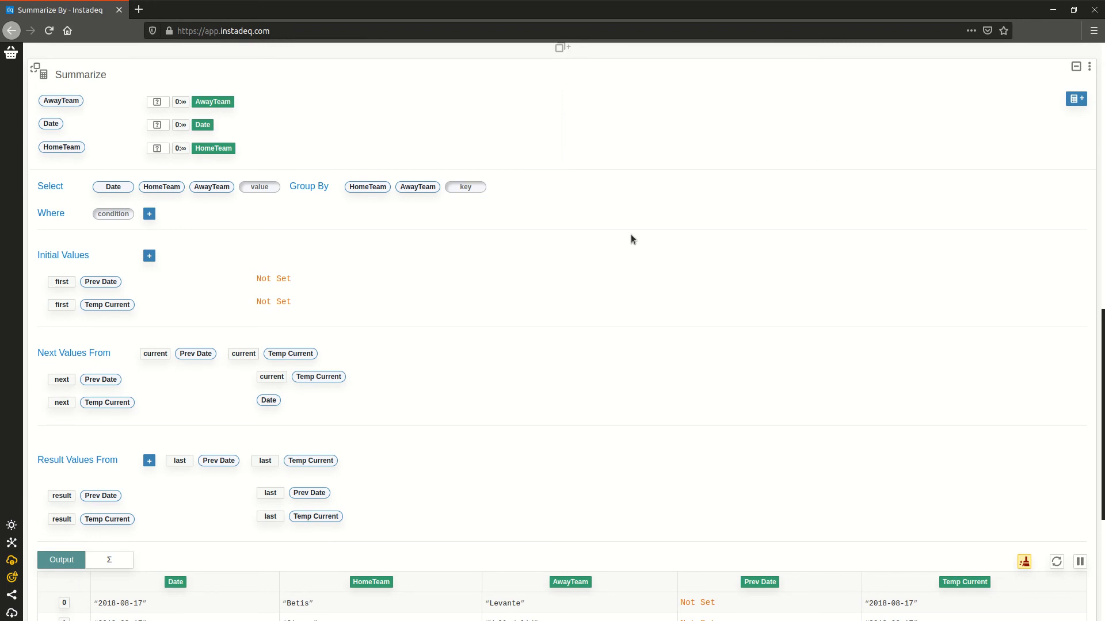
# Step: Go back to the Matches card at the start of the document
pyautogui.scroll(10, 629, 261)
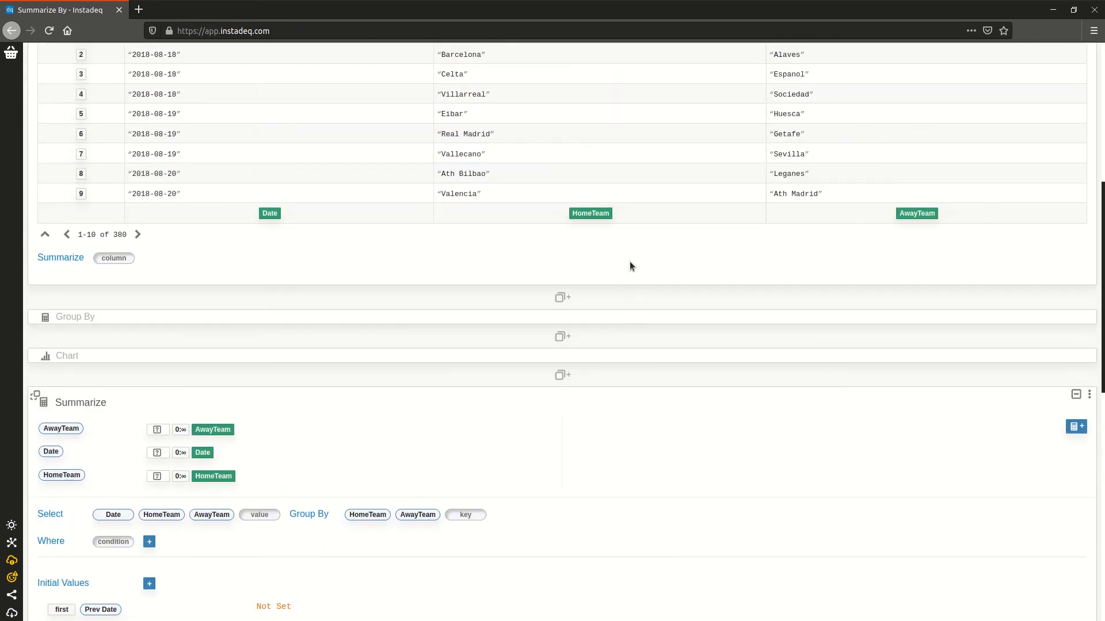
pyautogui.scroll(10, 629, 262)
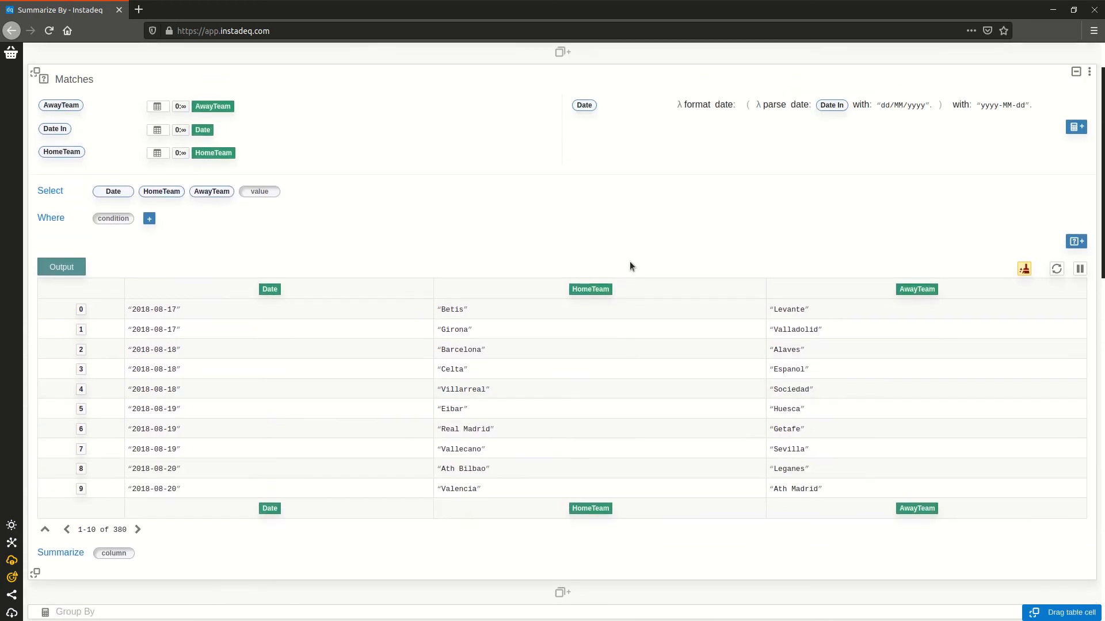
pyautogui.scroll(3, 630, 262)
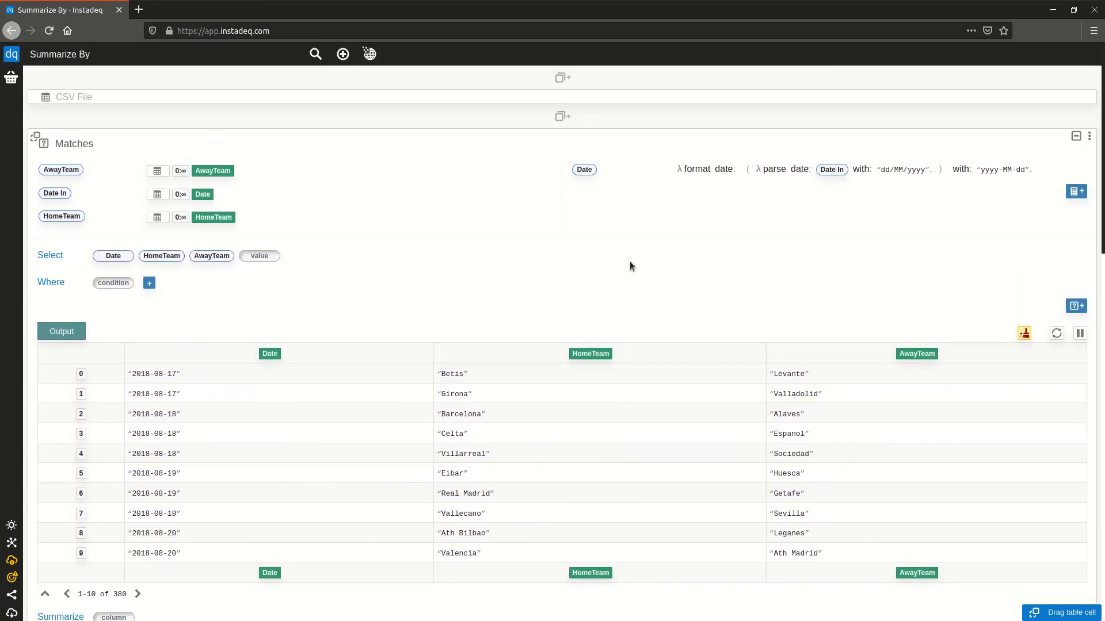